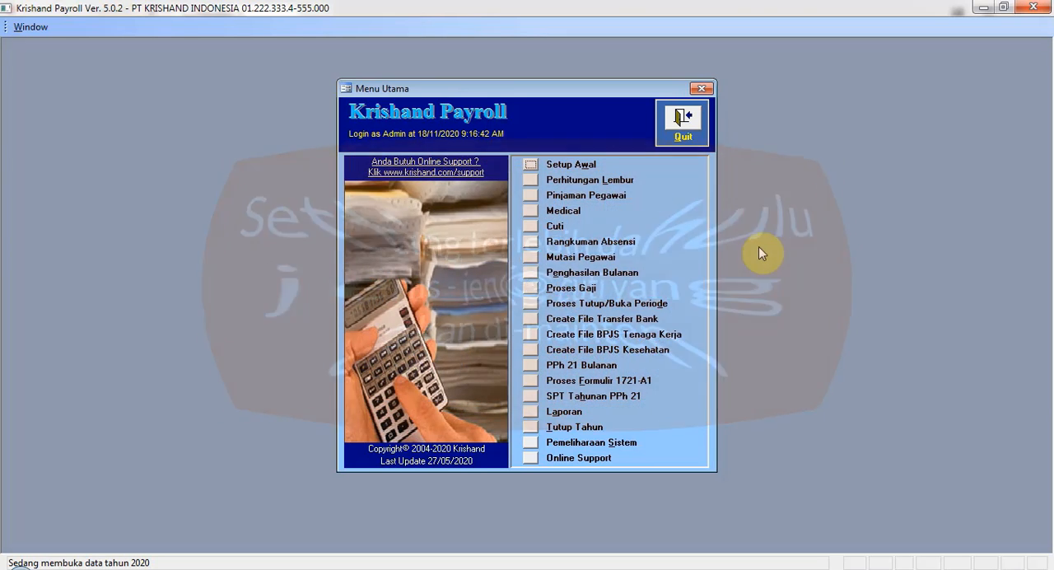
# Add a leave type with code CT and description Cuti Tahunan in the leave type setup and close the form.
pyautogui.click(531, 227)
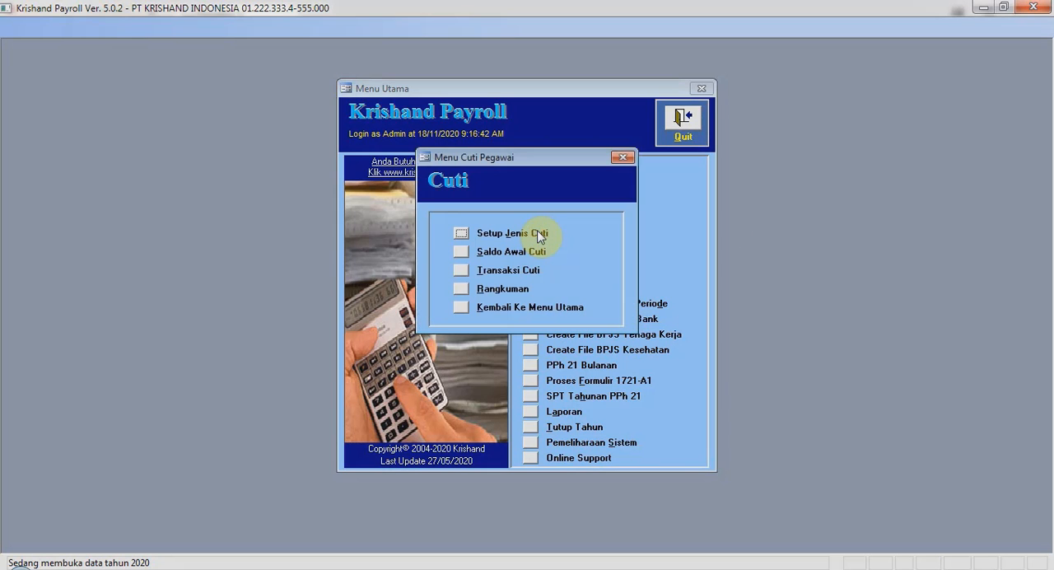
pyautogui.click(462, 235)
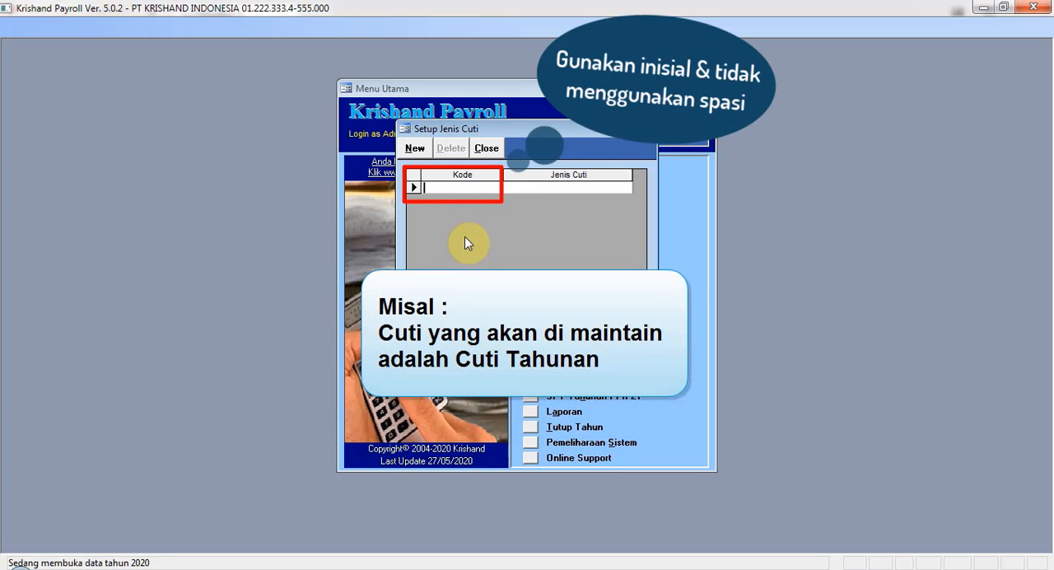
pyautogui.write('CT')
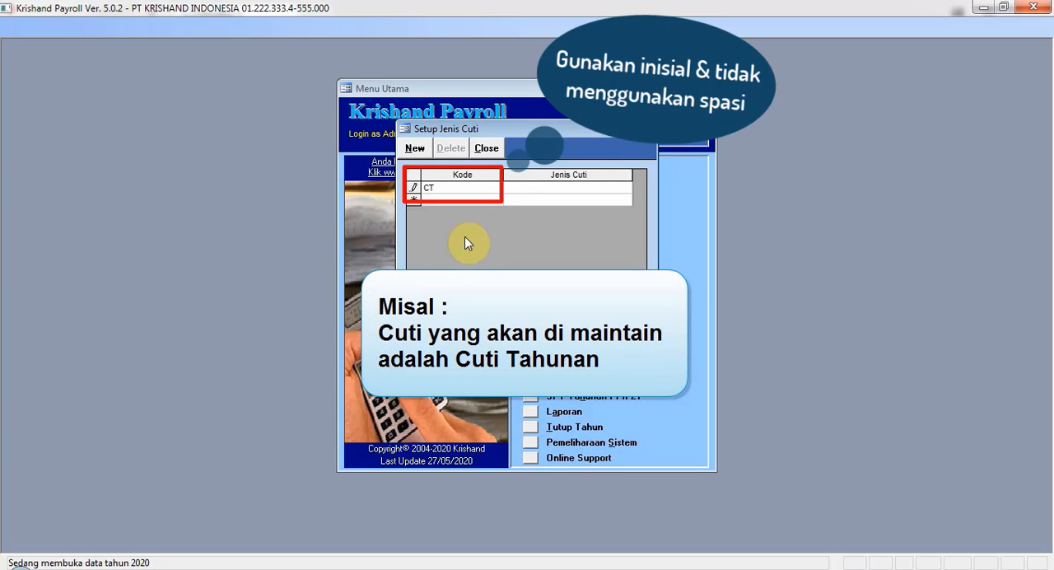
pyautogui.press('Tab')
pyautogui.write('Cu')
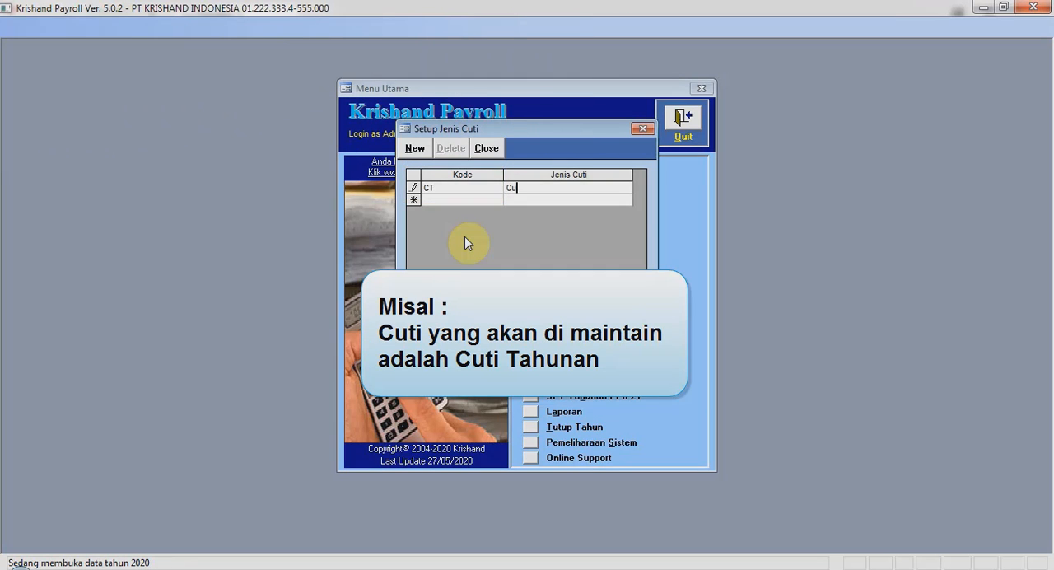
pyautogui.write('ti Tahunan')
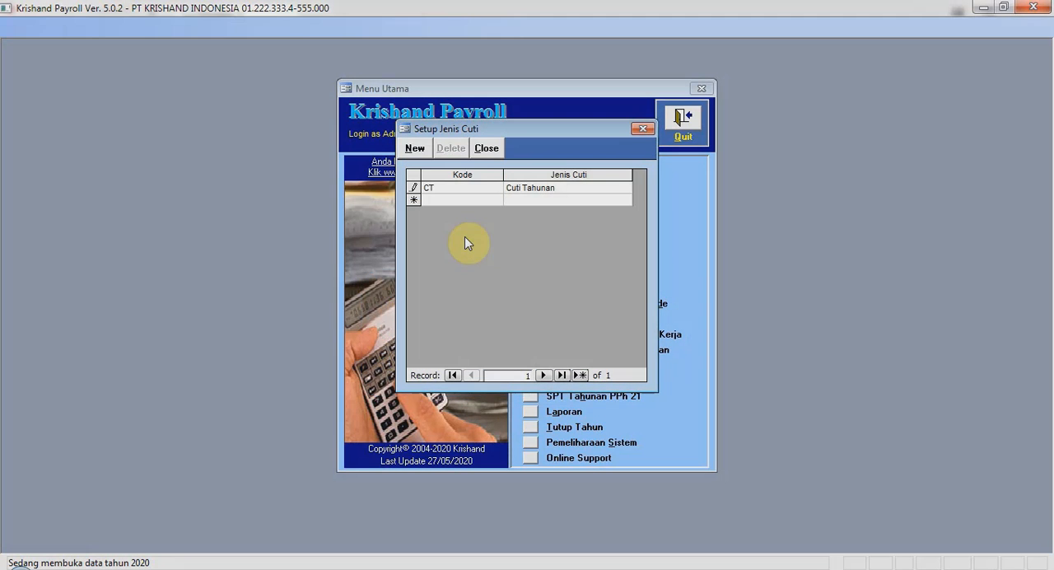
pyautogui.click(486, 148)
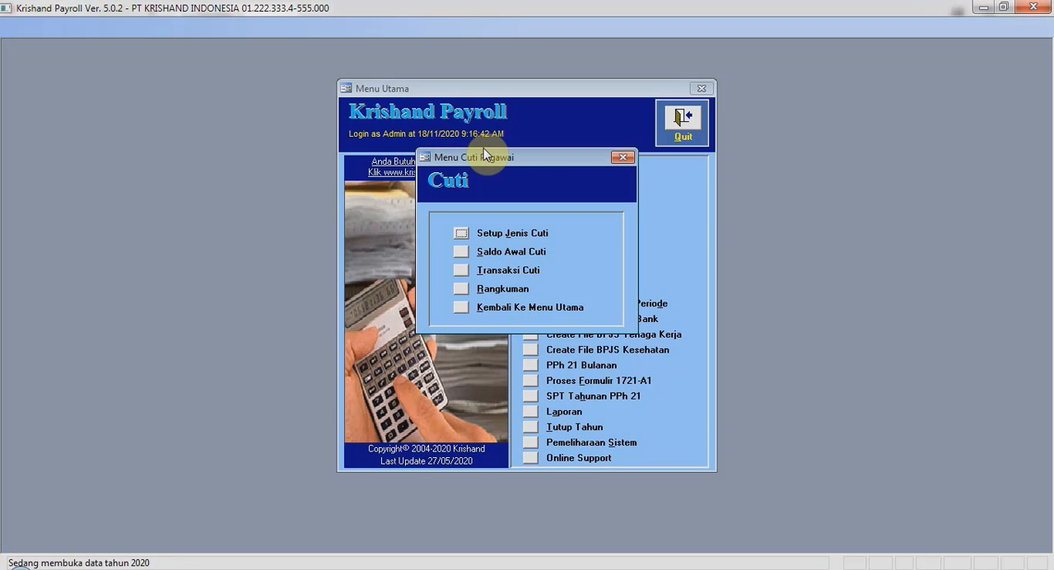
# Open the opening leave balances, set the leave type to Cuti Tahunan and choose the first listed employee in the empty row.
pyautogui.click(466, 256)
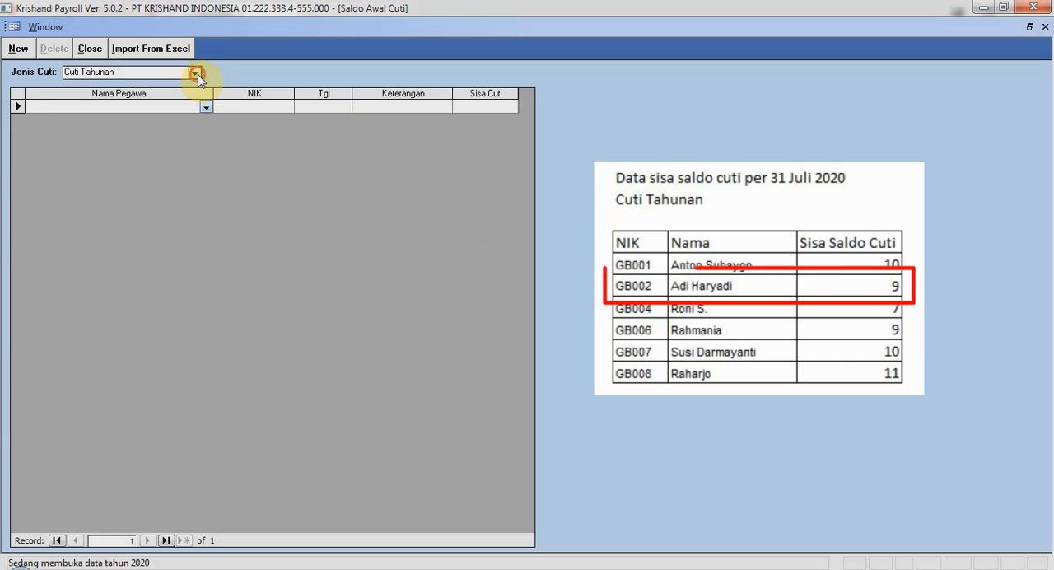
pyautogui.click(197, 74)
pyautogui.click(193, 91)
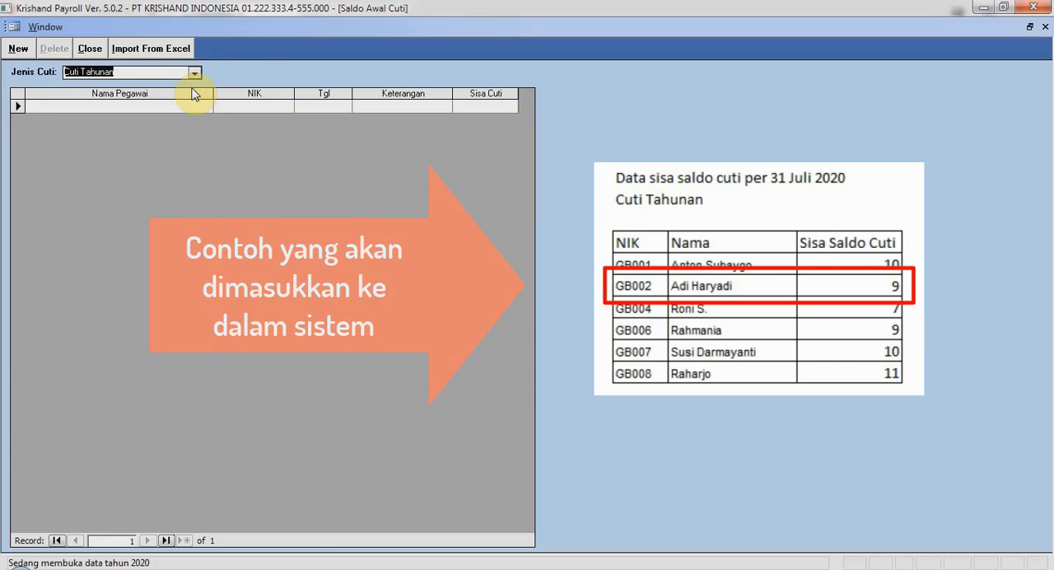
pyautogui.click(198, 105)
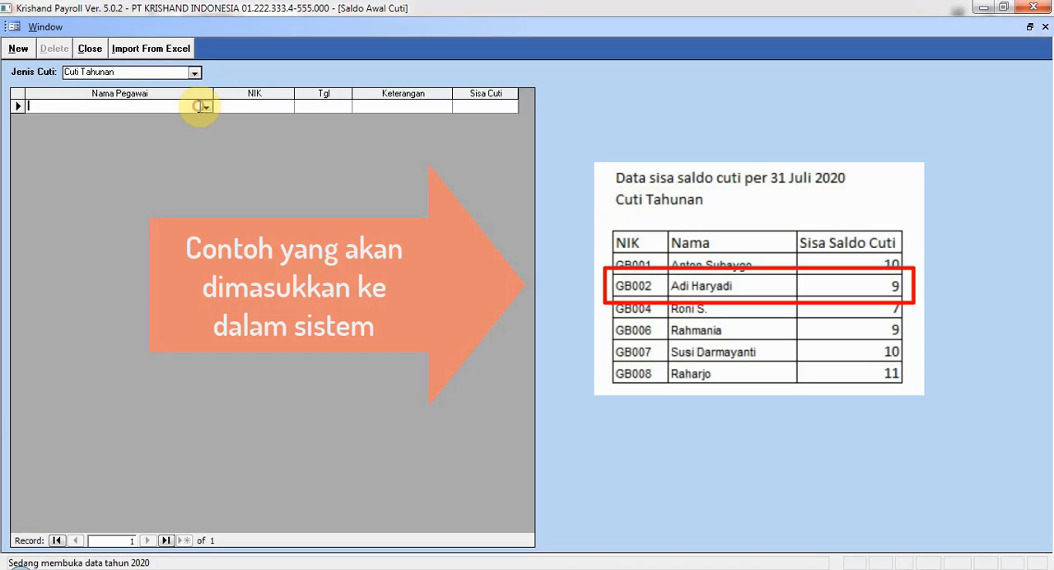
pyautogui.click(204, 106)
pyautogui.click(207, 114)
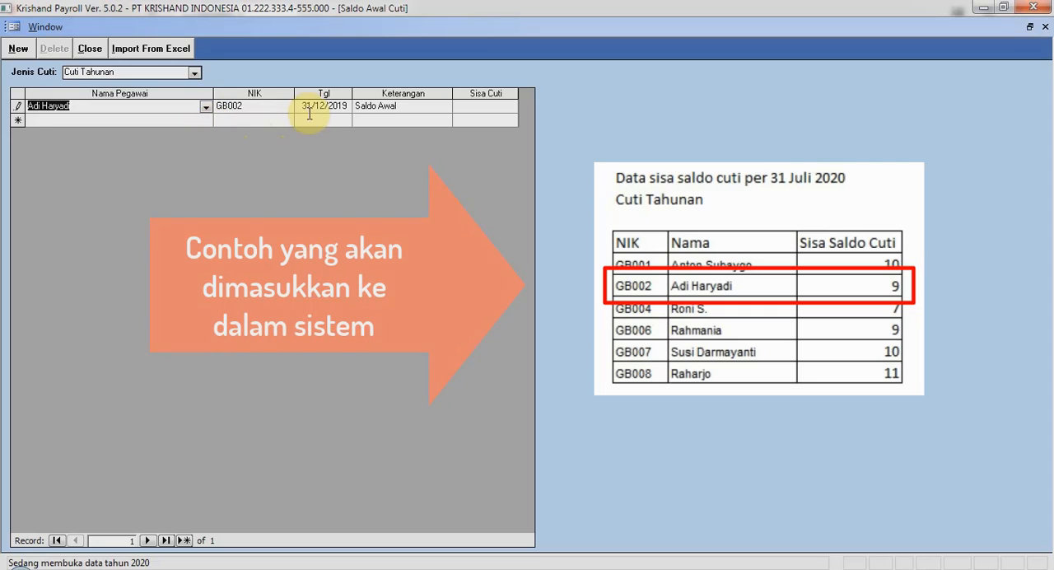
# Set the employee's opening balance date to 31/07/2020 and remaining leave to 9.
pyautogui.doubleClick(310, 107)
pyautogui.write('31/07/')
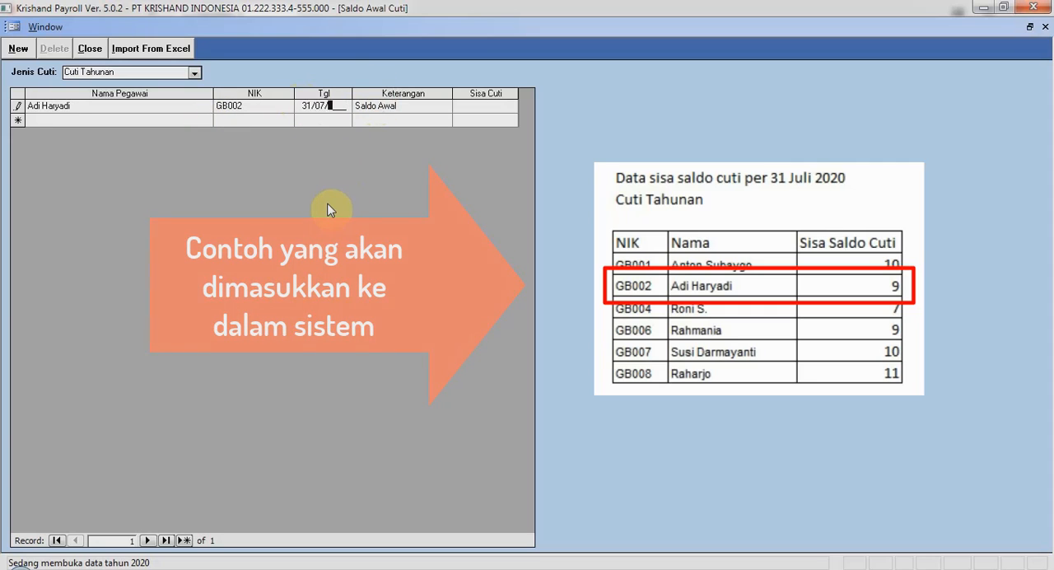
pyautogui.write('2020')
pyautogui.click(494, 106)
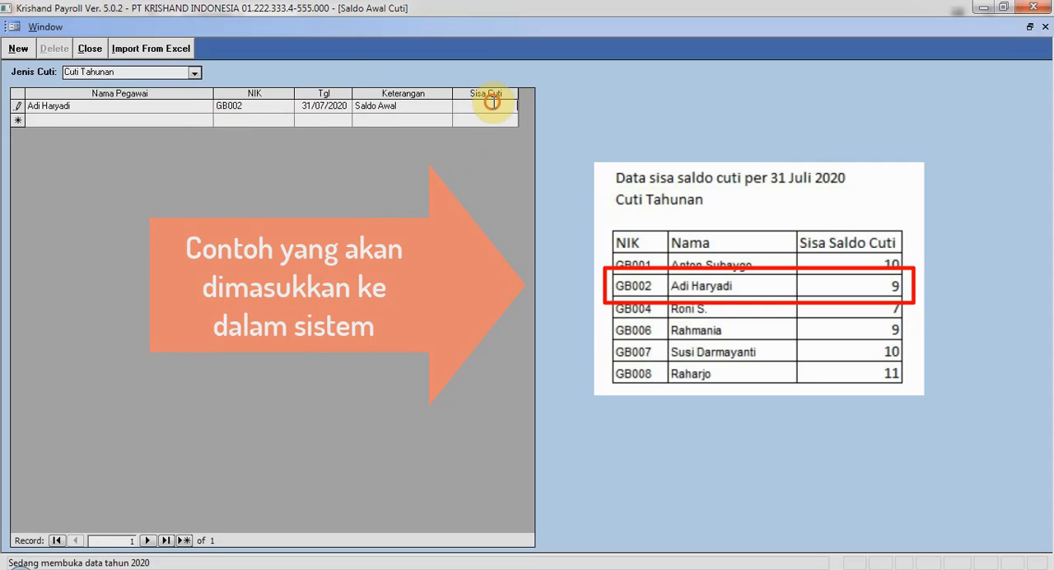
pyautogui.write('9')
pyautogui.press('Return')
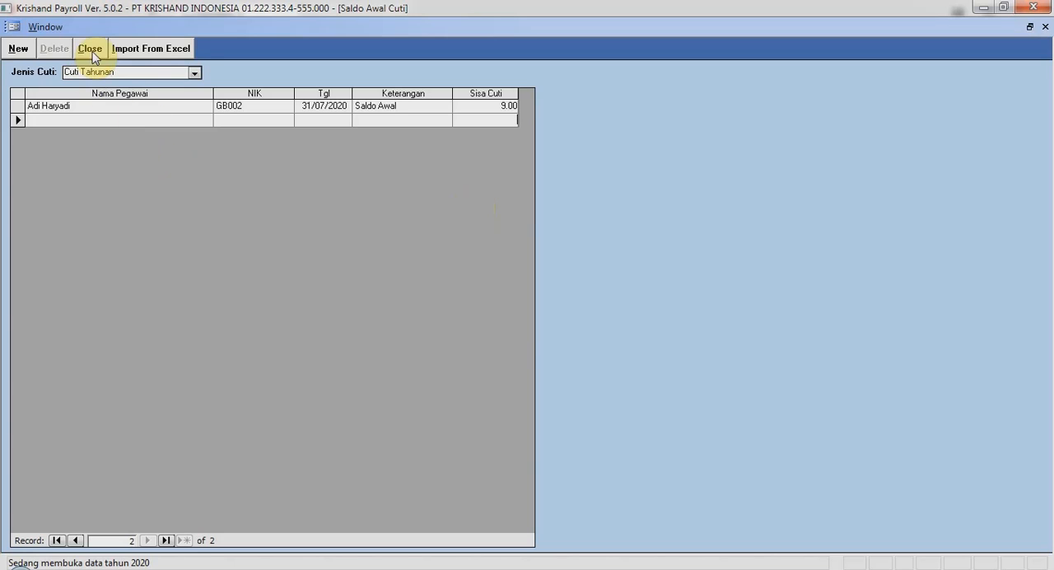
# Open the Excel import, switch to Excel and enter row 1 headers NIK, Nama Pegawai, Kode Jenis Cuti, Tanggal Saldo Awal, Keterangan and Sisa Cuti.
pyautogui.click(140, 47)
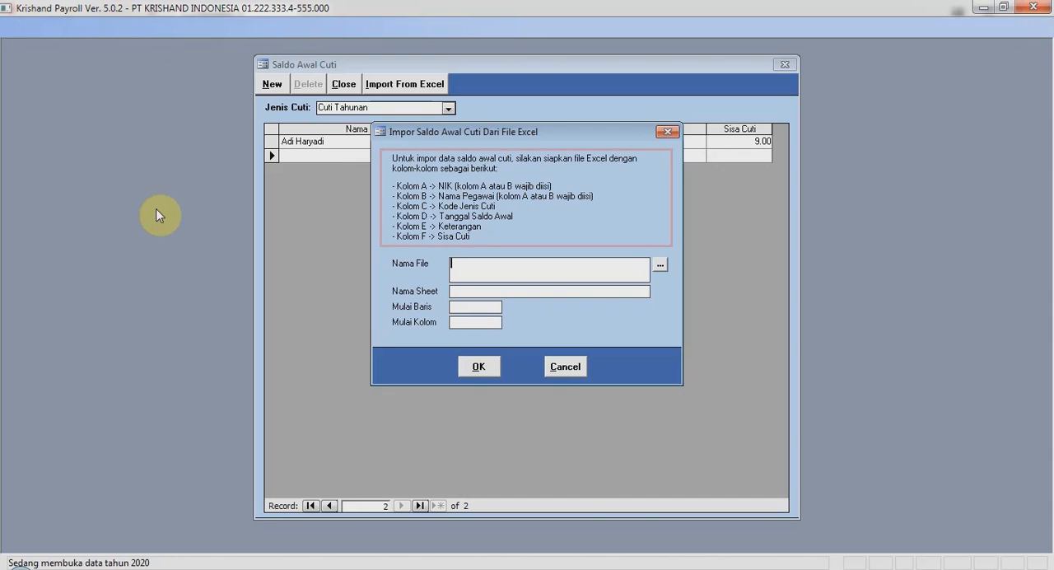
pyautogui.hotkey('alt', 'Tab')
pyautogui.write('NIK')
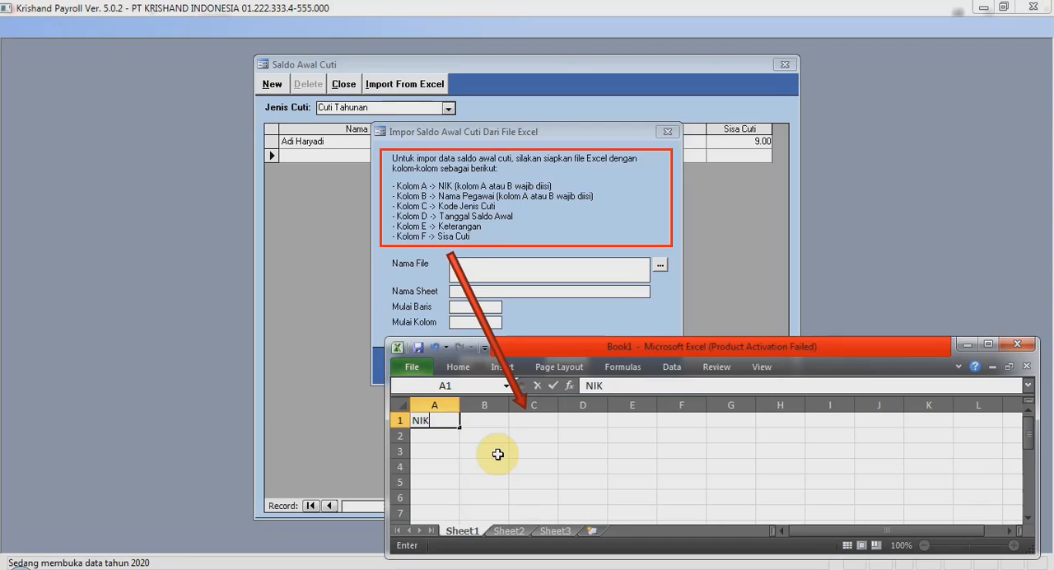
pyautogui.press('Tab')
pyautogui.write('Nama Pegawai')
pyautogui.press('Tab')
pyautogui.write('Kode Jenis Cuti')
pyautogui.press('Tab')
pyautogui.write('Tanggal Sald')
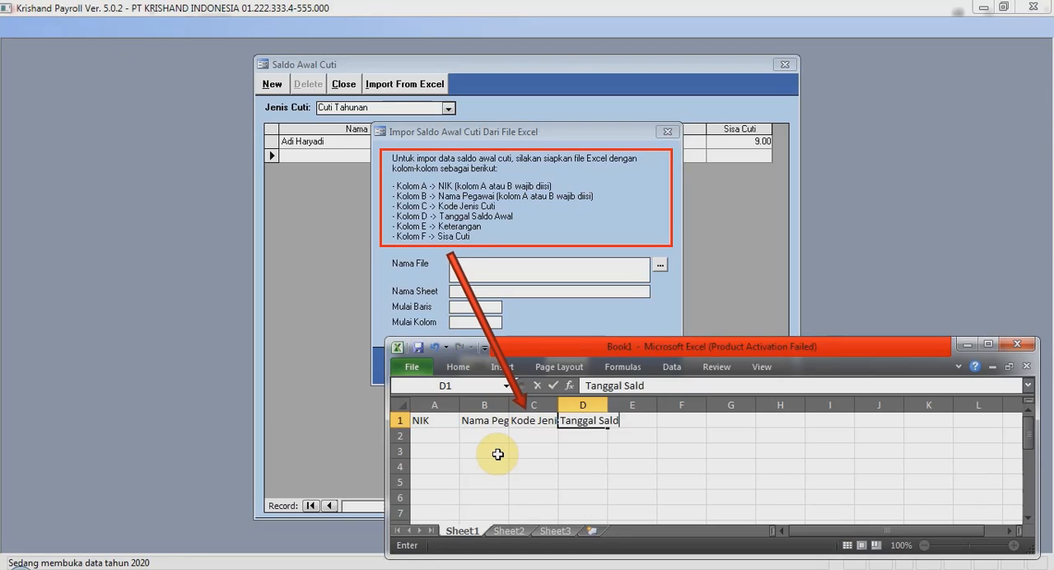
pyautogui.write('o Awal')
pyautogui.press('Tab')
pyautogui.write('Keterangan')
pyautogui.press('Tab')
pyautogui.write('Sisa Cuti')
# Autofit the widths of columns A through F to their header text.
pyautogui.moveTo(434, 404); pyautogui.dragTo(681, 404)
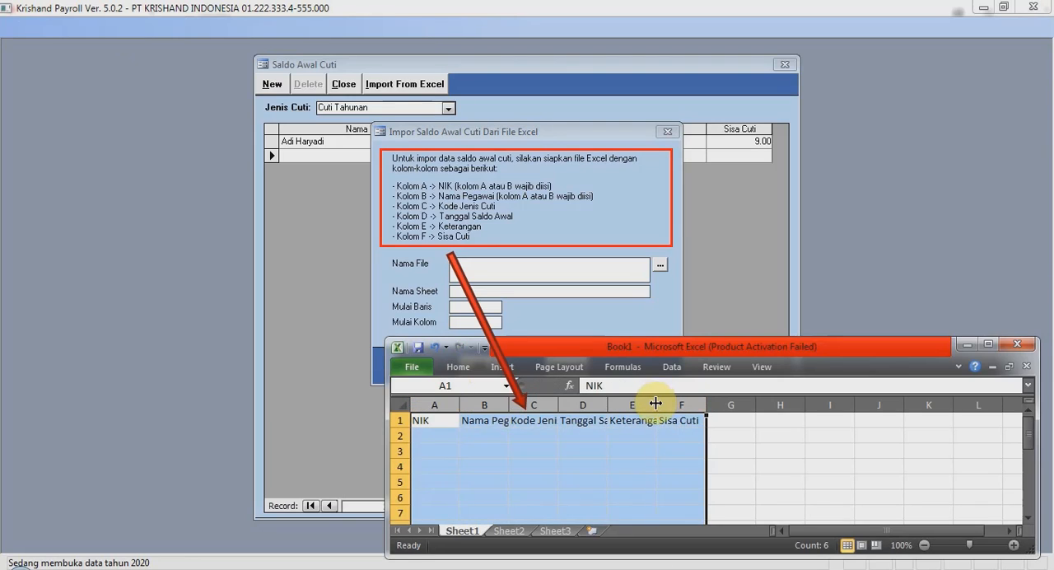
pyautogui.doubleClick(656, 403)
pyautogui.click(470, 436)
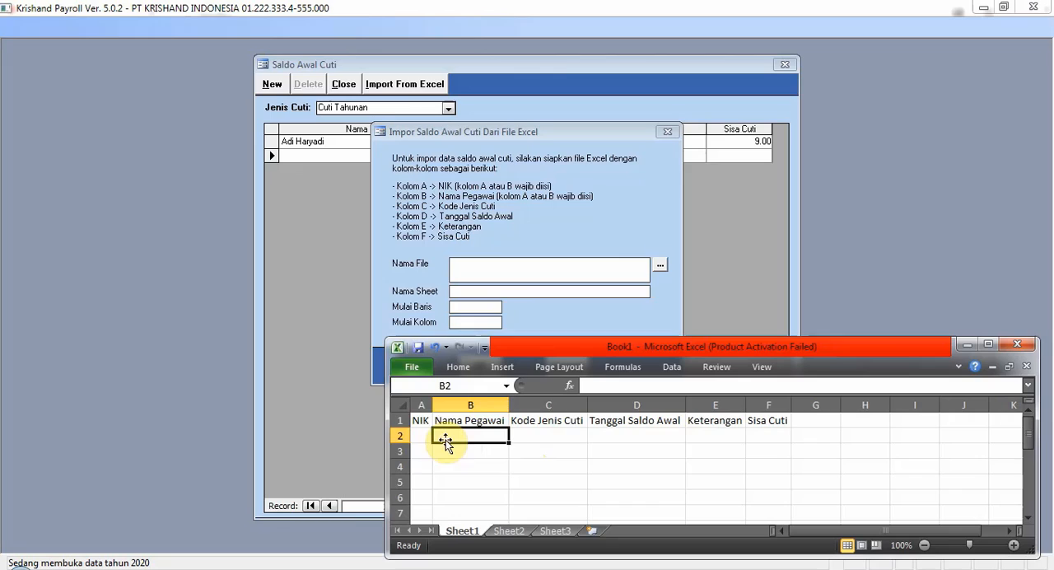
pyautogui.click(423, 421)
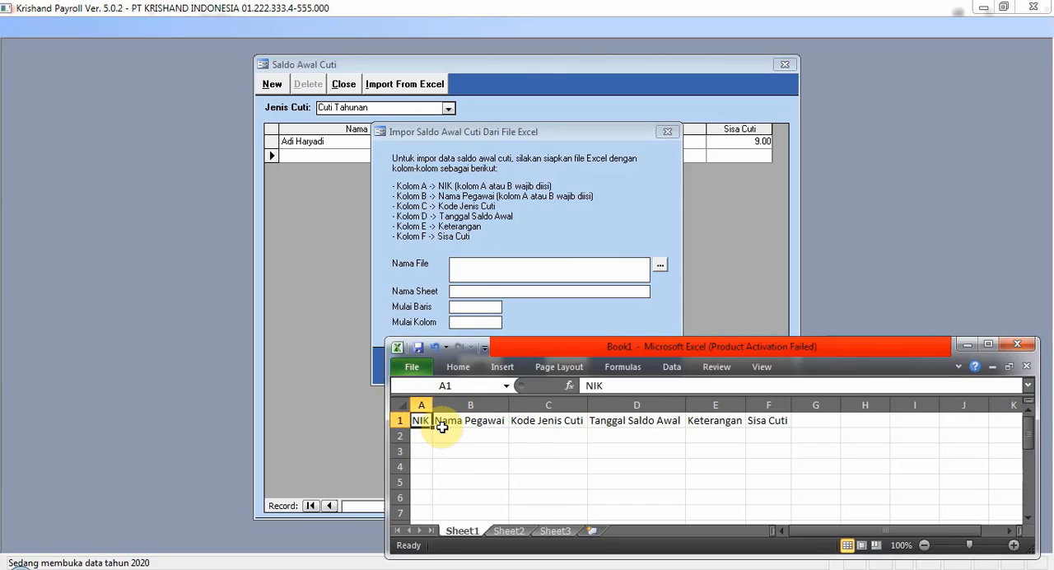
pyautogui.click(449, 422)
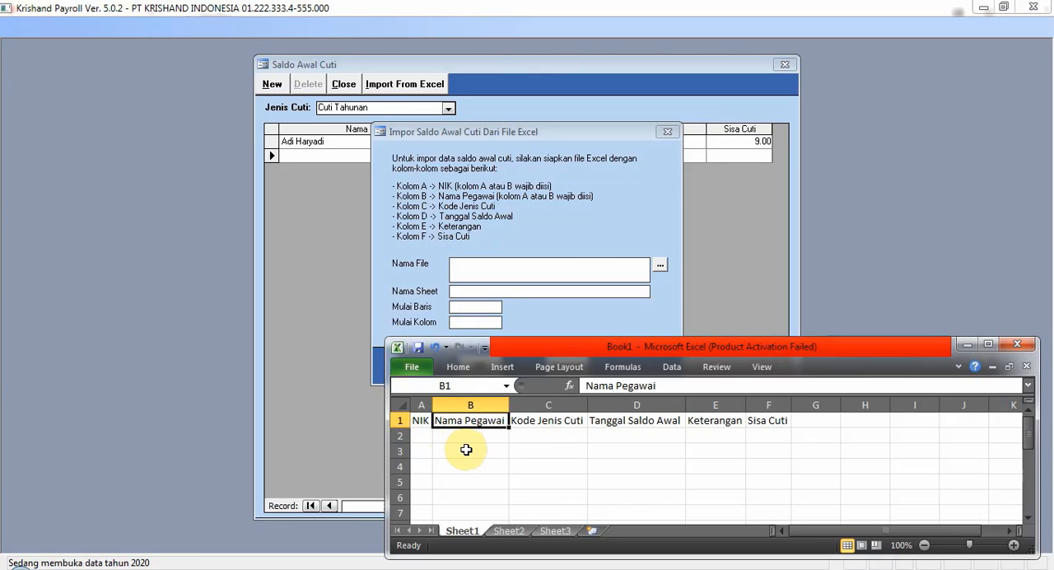
pyautogui.click(534, 424)
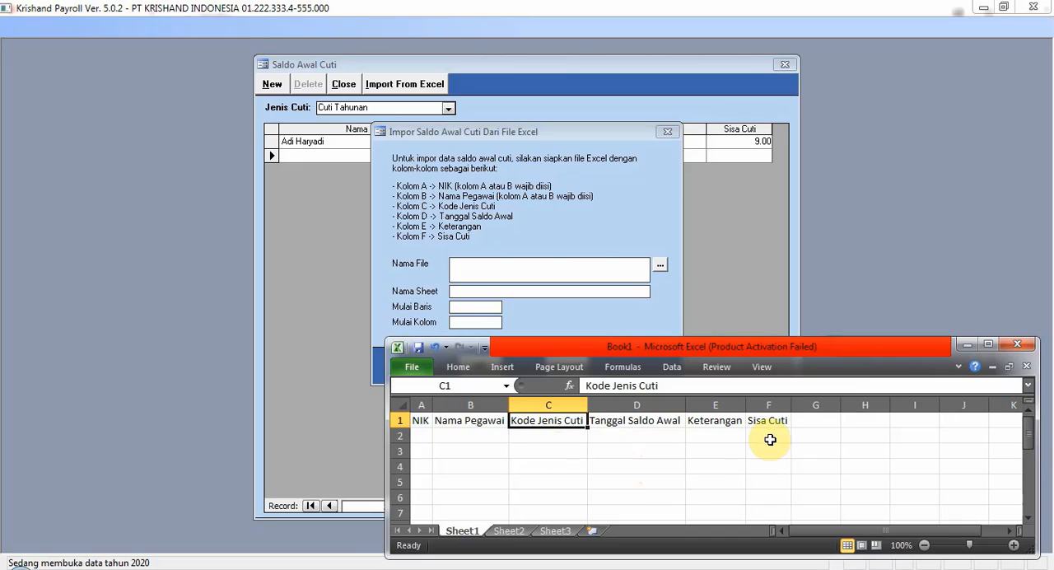
pyautogui.click(768, 433)
pyautogui.click(767, 421)
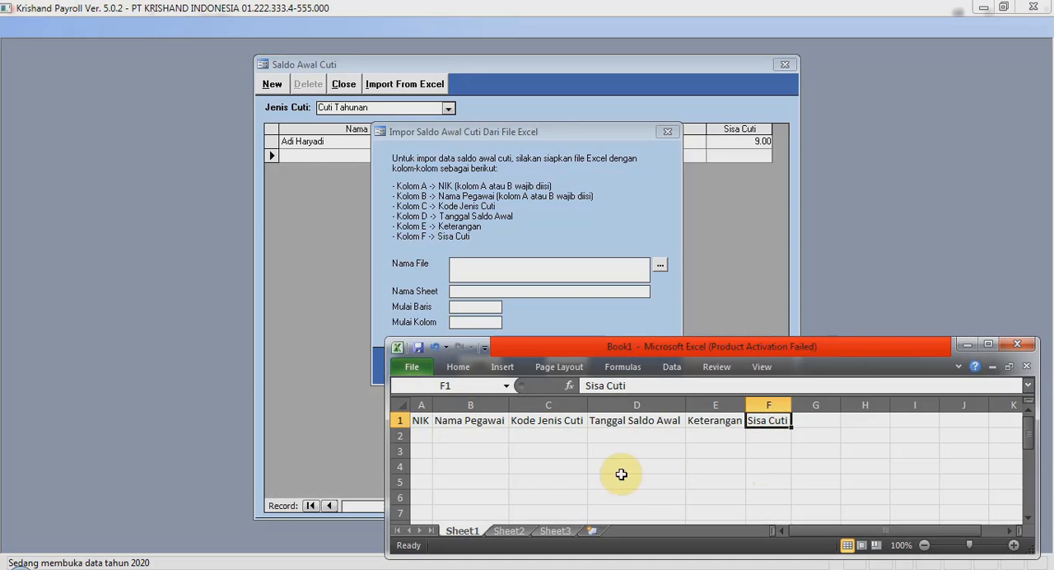
# Enter three employees in rows 2 to 4 with their NIK and name, leave code CT and remaining leave of 10, 7 and 9.
pyautogui.click(422, 434)
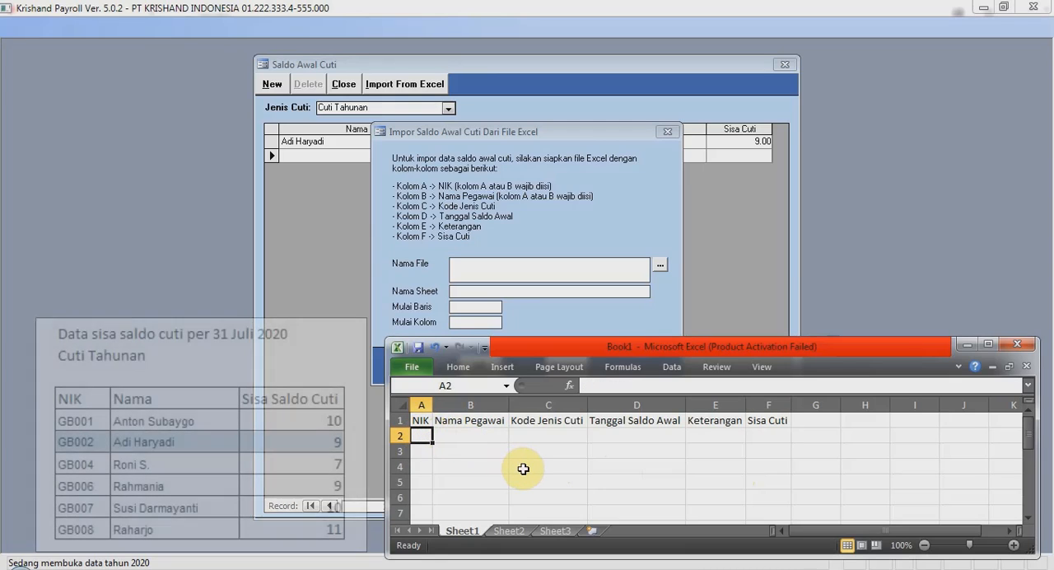
pyautogui.write('GB001\tAnton Subaygo\tCT\t\t\t10')
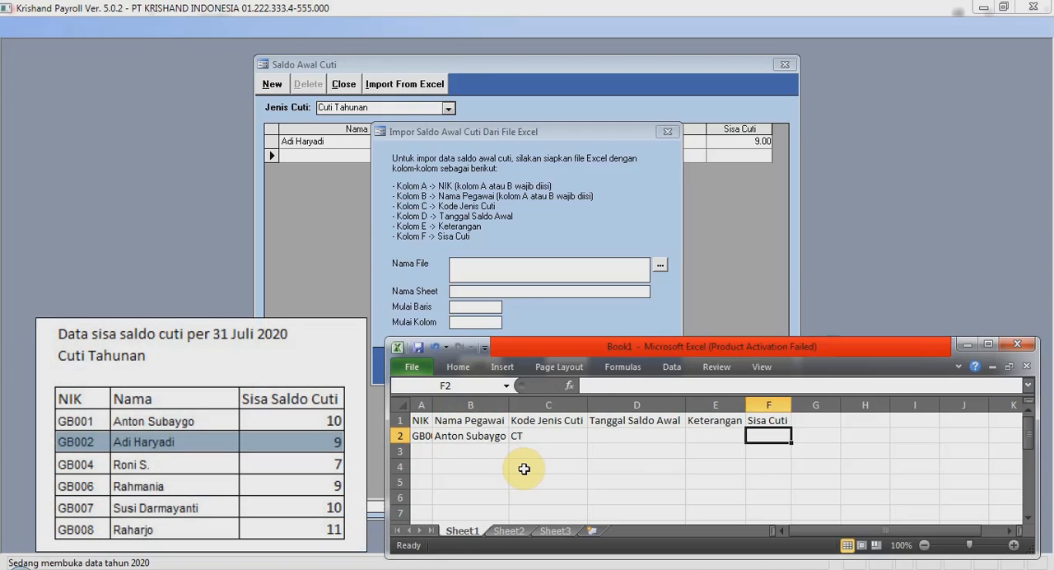
pyautogui.press('Return')
pyautogui.write('GB004\tRoni S.\tCT\t\t\t')
pyautogui.write('7')
pyautogui.press('Return')
pyautogui.write('GB006\tRahmania\tCT\t\t\t9')
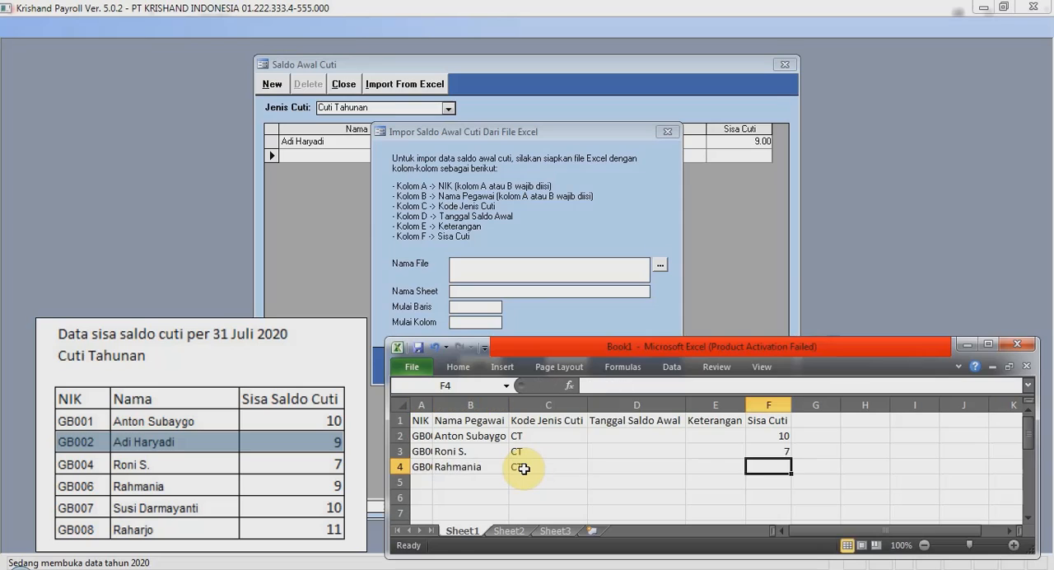
# Enter two more employees in rows 5 and 6 with their NIK and name, leave code CT and remaining leave of 10 and 11.
pyautogui.press('Return')
pyautogui.write('GB007\tSusi Darmayanti\tCT\t\t\t10')
pyautogui.press('Return')
pyautogui.write('GB008\tRaharjo\tCT\t\t\t11')
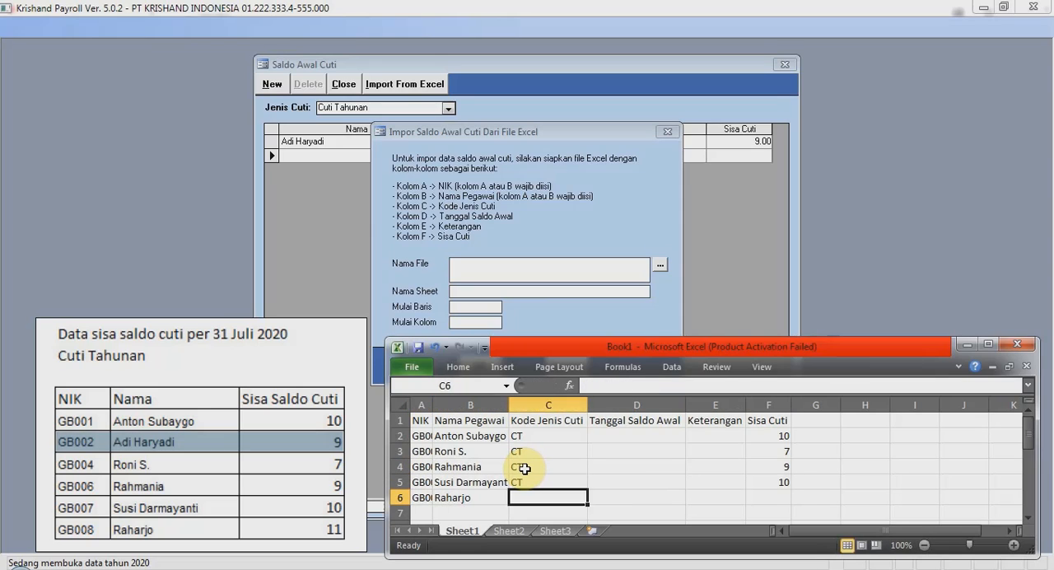
pyautogui.click(602, 463)
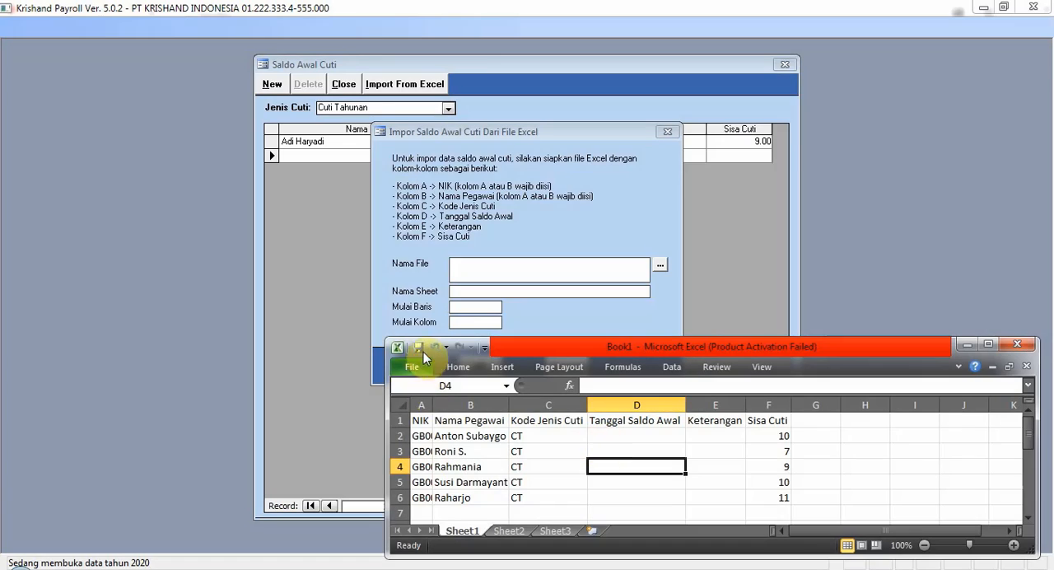
# Save the workbook as impor_saldo_awal_cuti in the folder D:\Krishand\payroll\502.
pyautogui.click(419, 347)
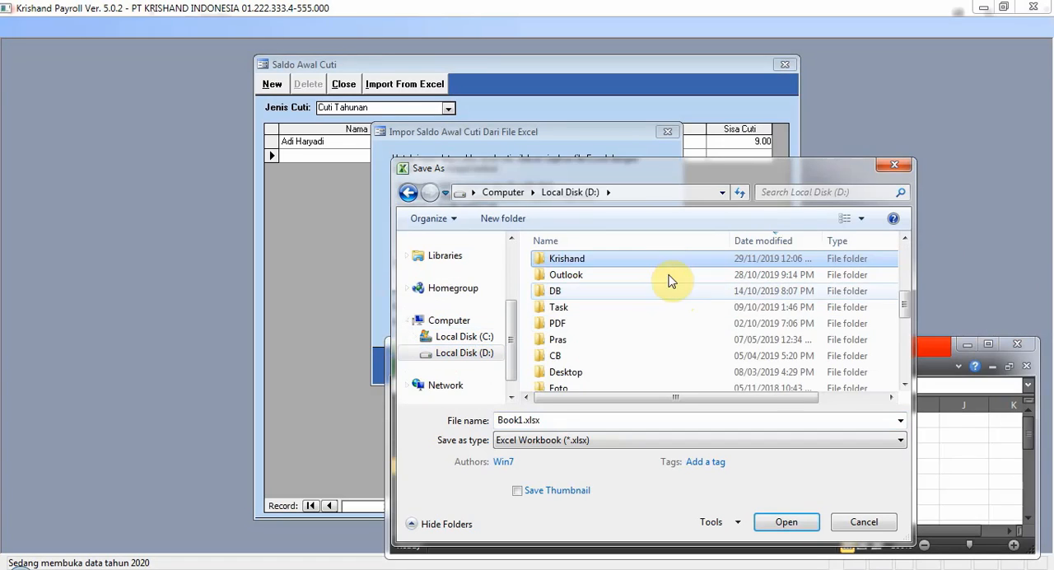
pyautogui.doubleClick(667, 262)
pyautogui.doubleClick(657, 297)
pyautogui.doubleClick(655, 280)
pyautogui.click(632, 421)
pyautogui.write('impor_saldo_aw')
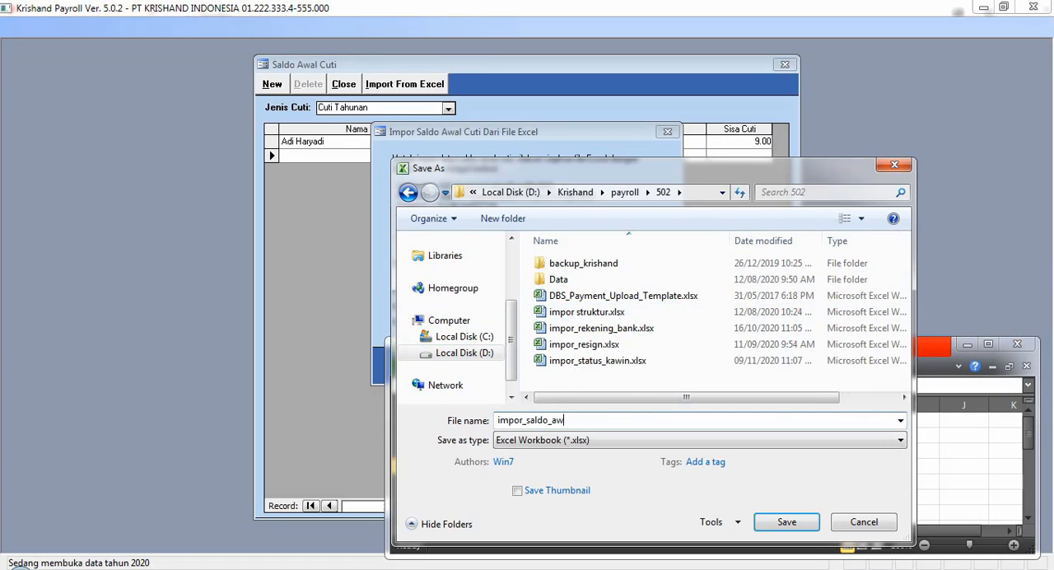
pyautogui.write('al_cuti')
pyautogui.click(787, 522)
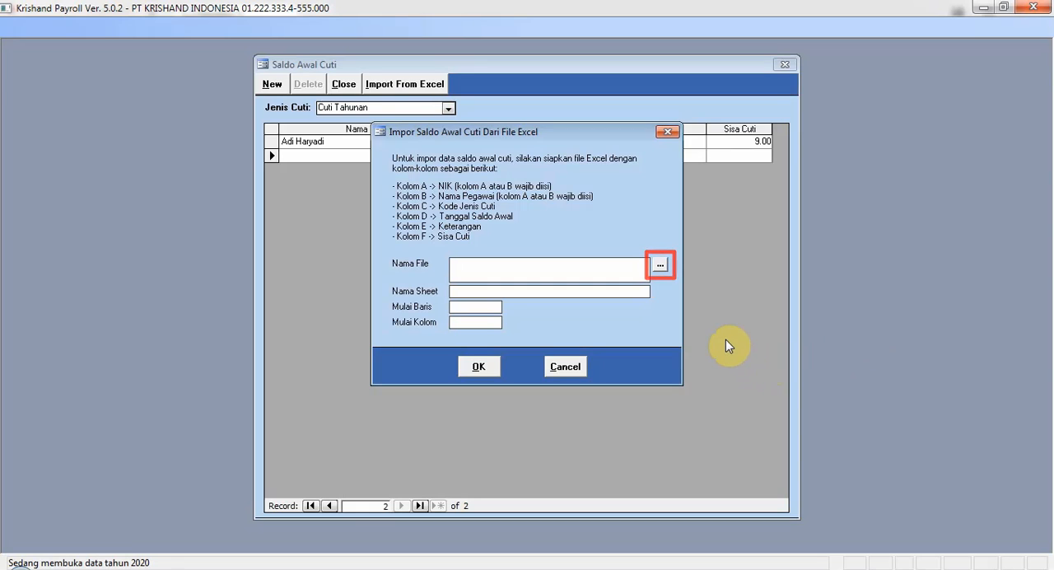
# Back in Krishand Payroll, choose impor_saldo_awal_cuti.xlsx from D:\Krishand\payroll\502 as the opening balance import file.
pyautogui.click(660, 265)
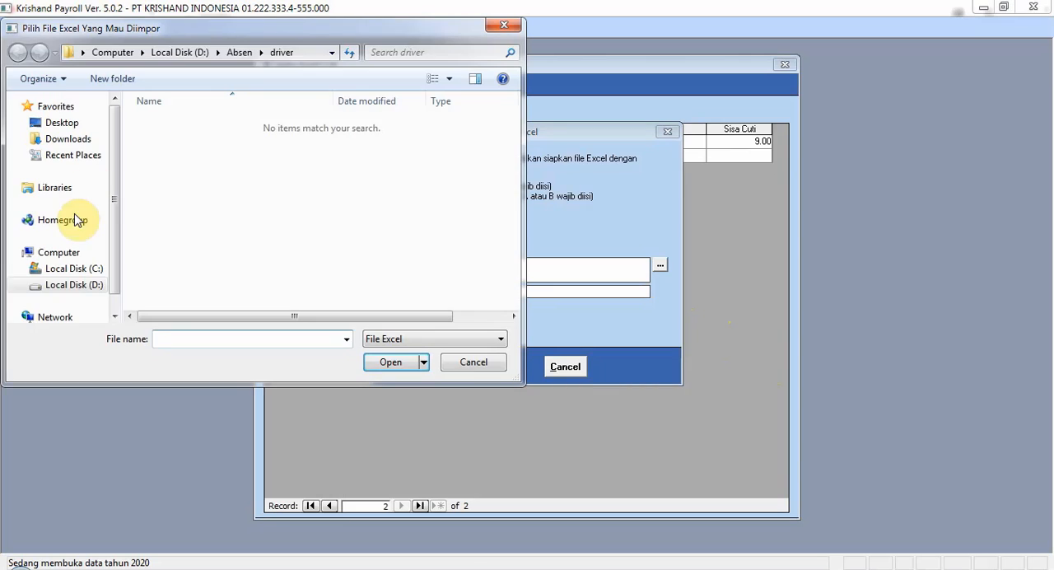
pyautogui.click(74, 285)
pyautogui.scroll(-2, 243, 285)
pyautogui.doubleClick(243, 284)
pyautogui.doubleClick(212, 130)
pyautogui.doubleClick(212, 129)
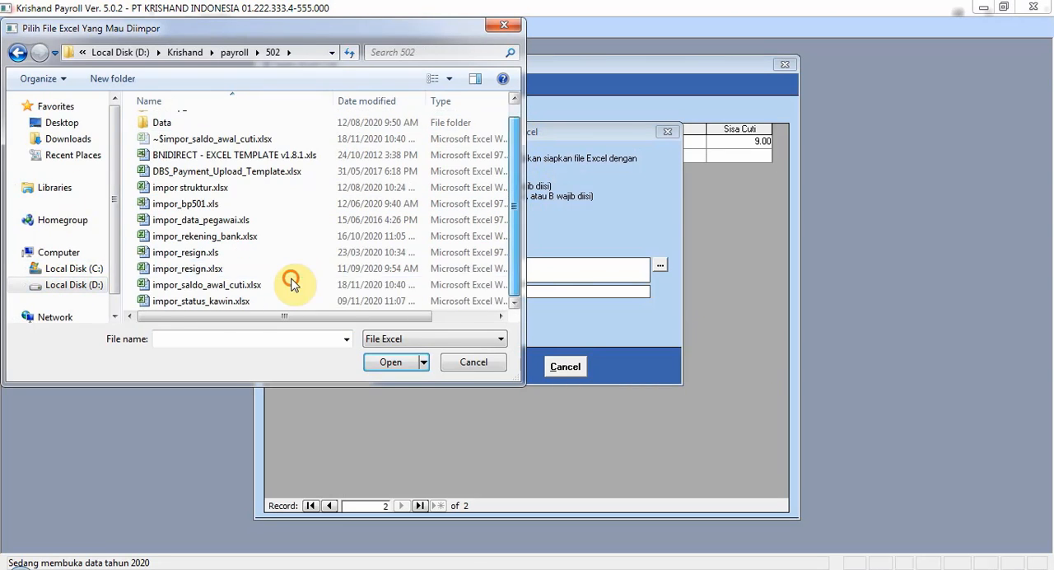
pyautogui.click(292, 278)
pyautogui.click(390, 362)
# Import the opening leave balances from Sheet1, starting at row 2 and column 1.
pyautogui.click(475, 292)
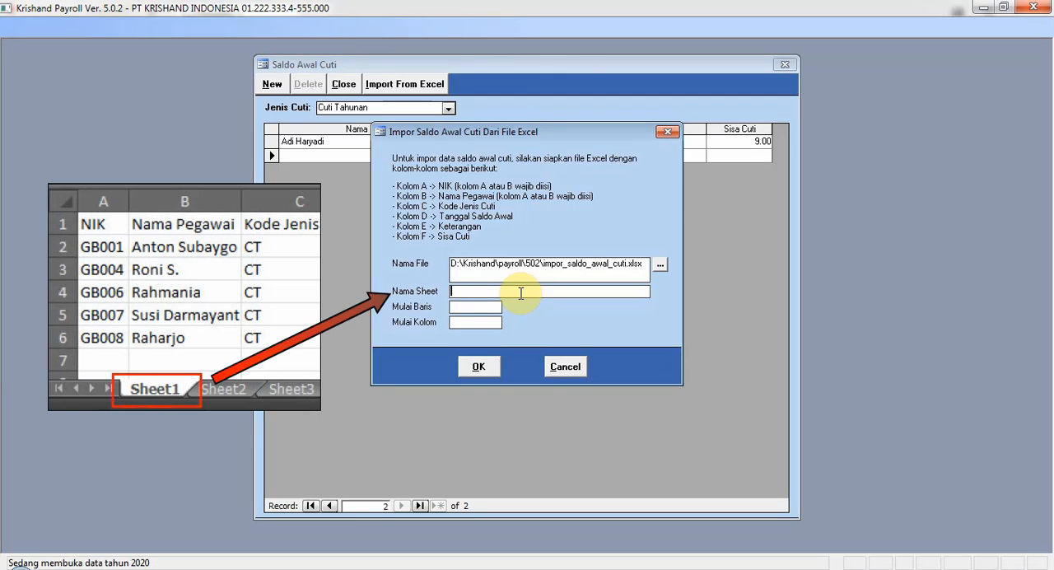
pyautogui.write('Sheet1')
pyautogui.click(486, 307)
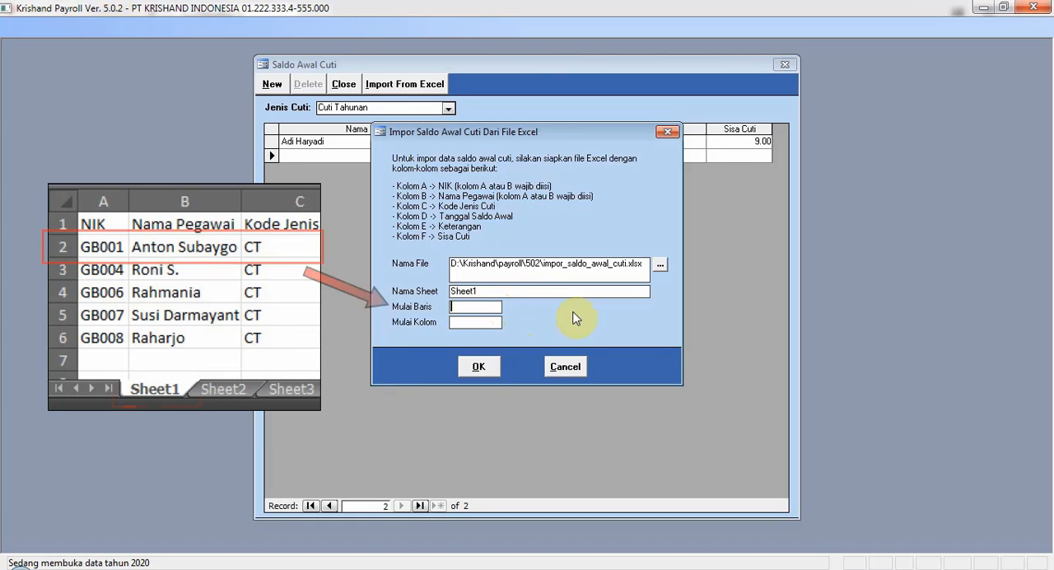
pyautogui.write('2')
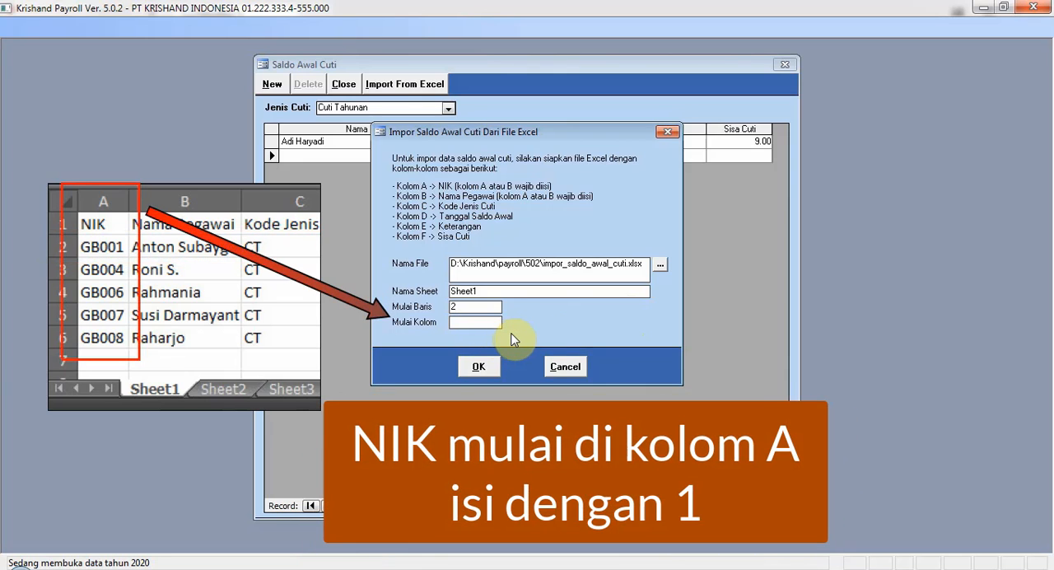
pyautogui.press('Tab')
pyautogui.write('1')
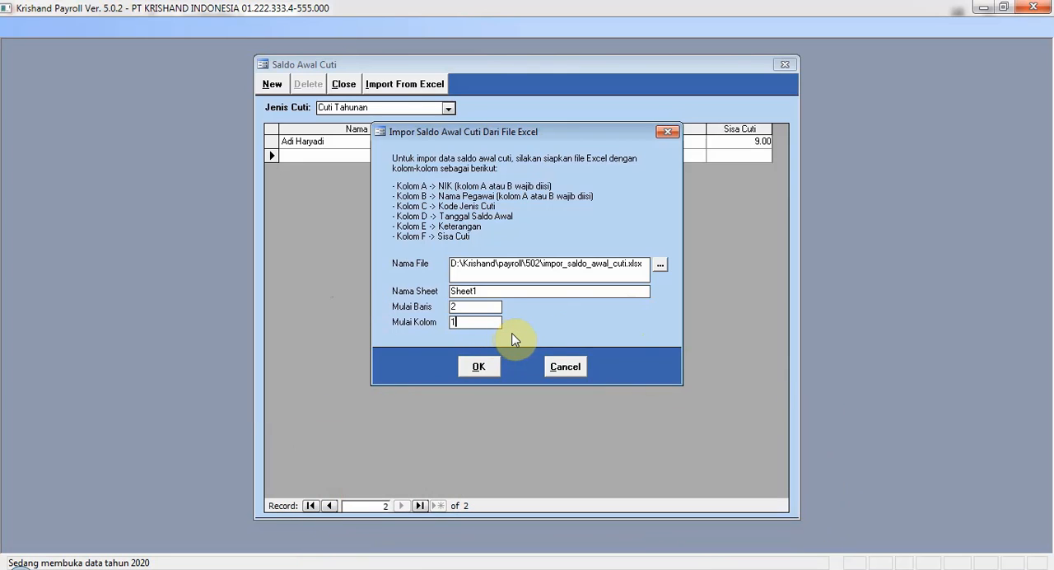
pyautogui.click(480, 367)
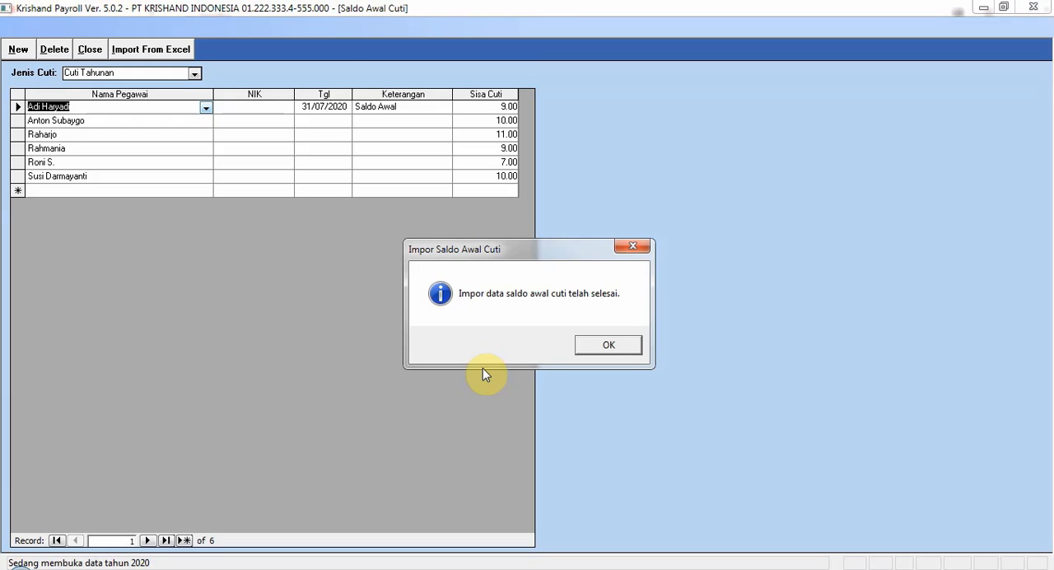
pyautogui.click(594, 343)
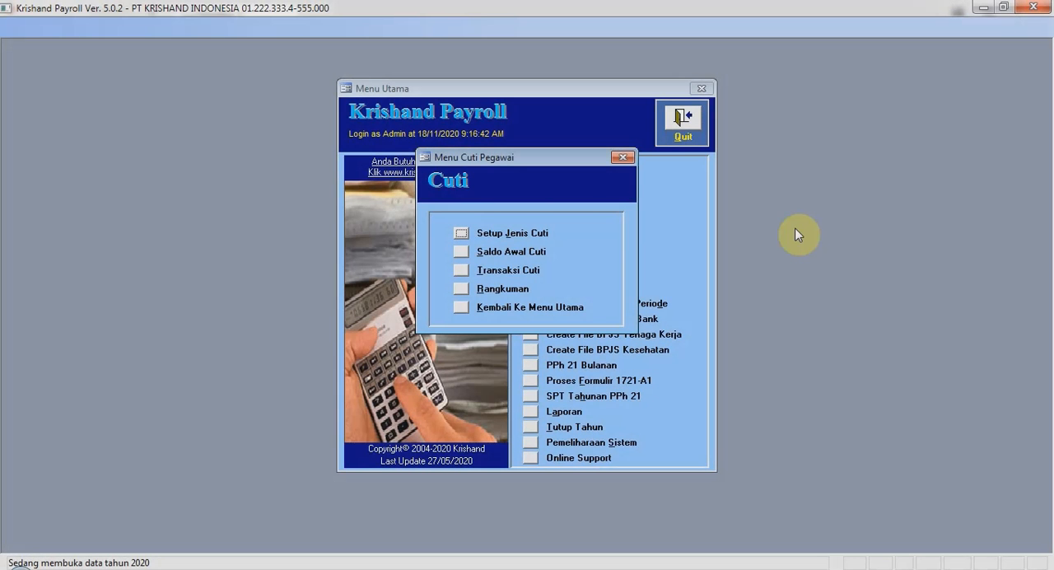
# Open the leave transactions and filter them to the employee requesting leave on 18 August 2020, with leave type Cuti Tahunan.
pyautogui.click(461, 270)
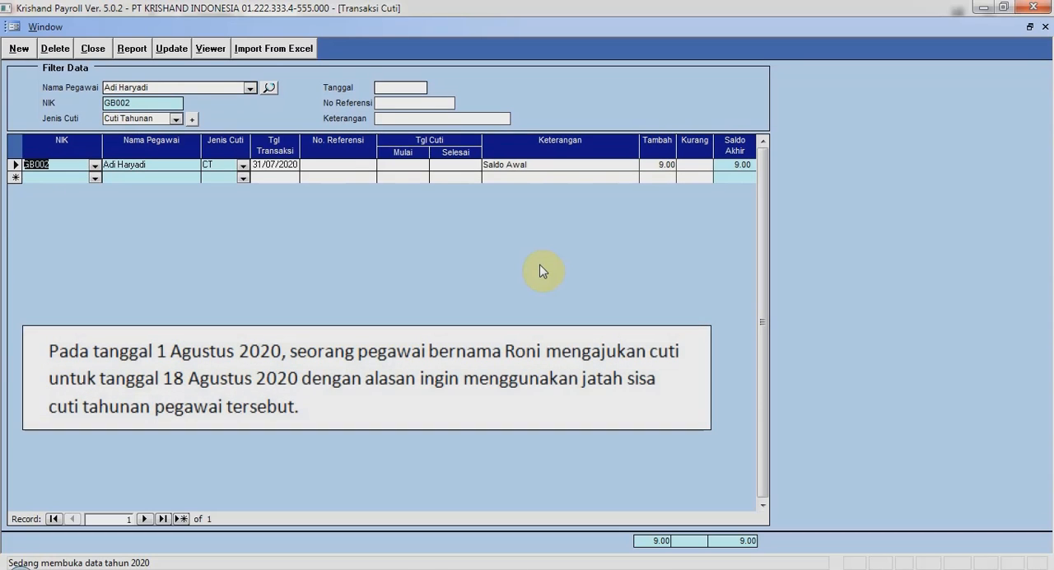
pyautogui.click(249, 87)
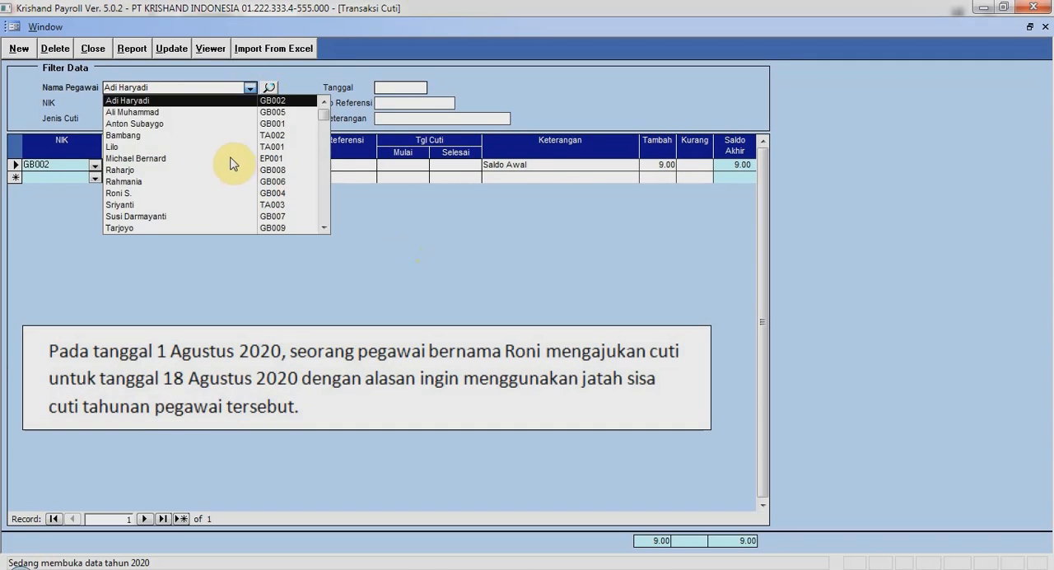
pyautogui.click(236, 195)
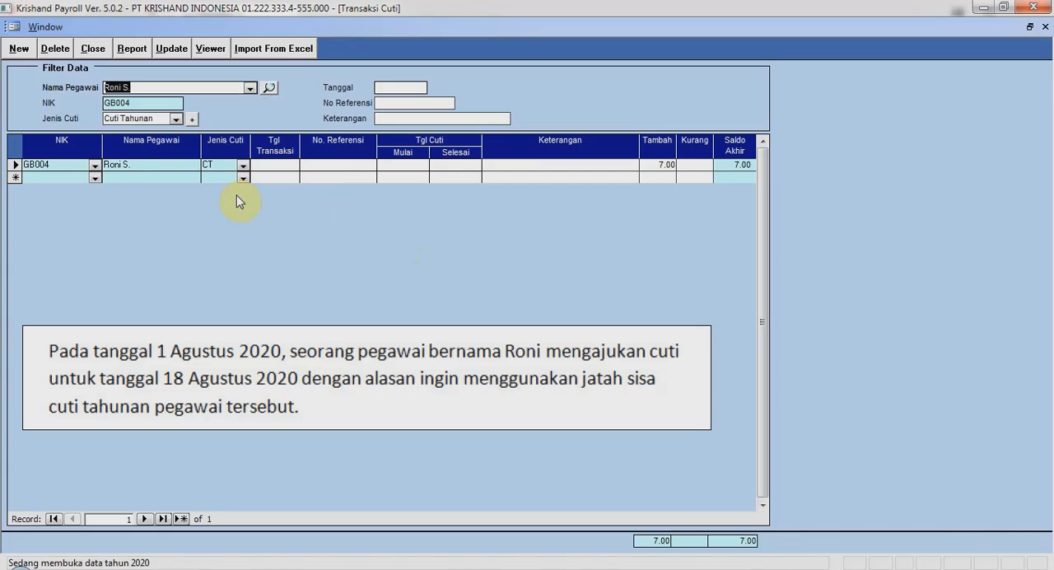
pyautogui.click(175, 120)
pyautogui.click(172, 131)
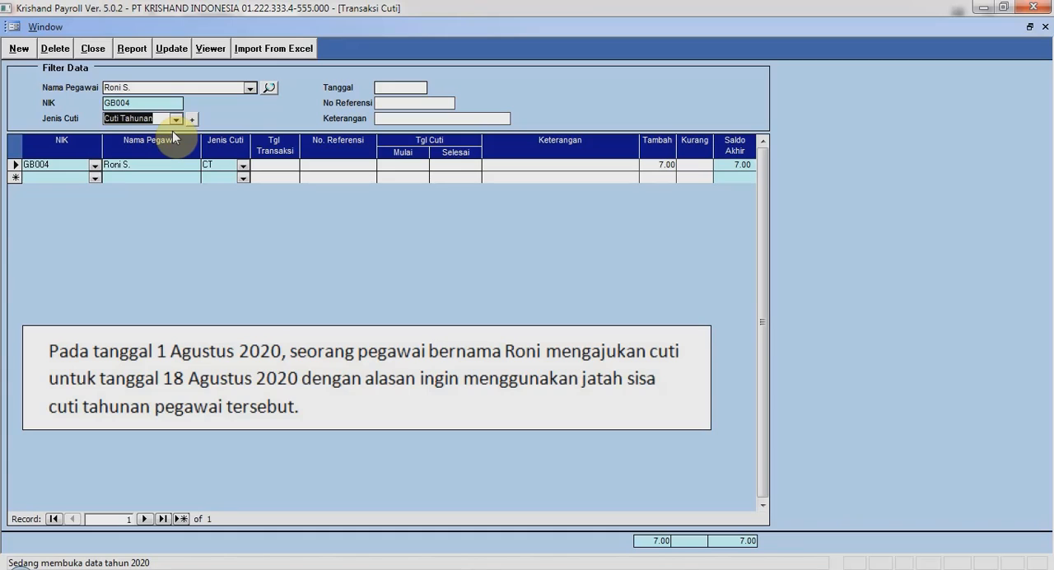
# Add a leave transaction dated 01/08/2020 with reference "-", start and end date 18/08/2020, and description Cuti Tahunan.
pyautogui.click(260, 178)
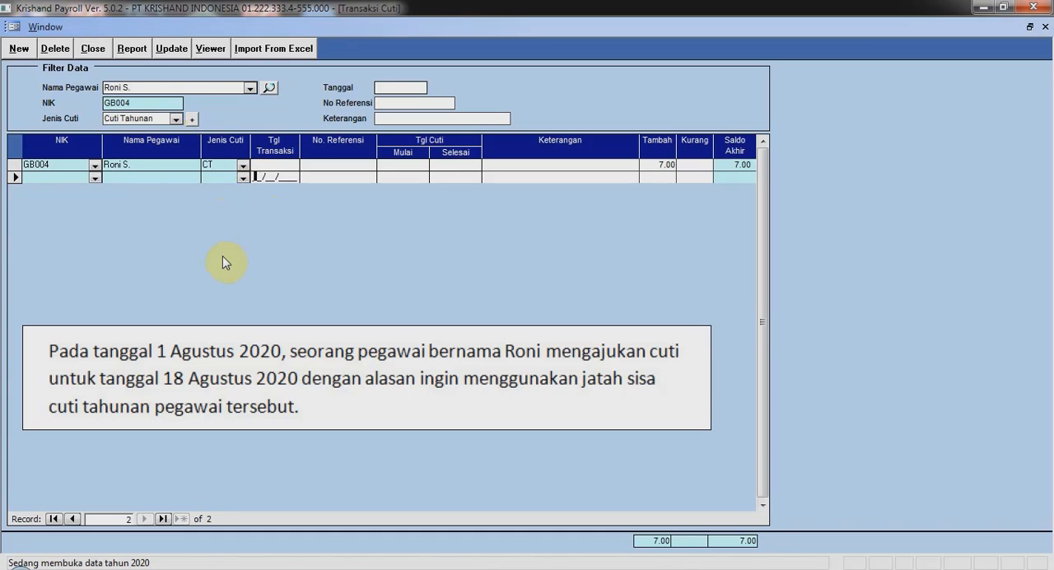
pyautogui.write('01082020')
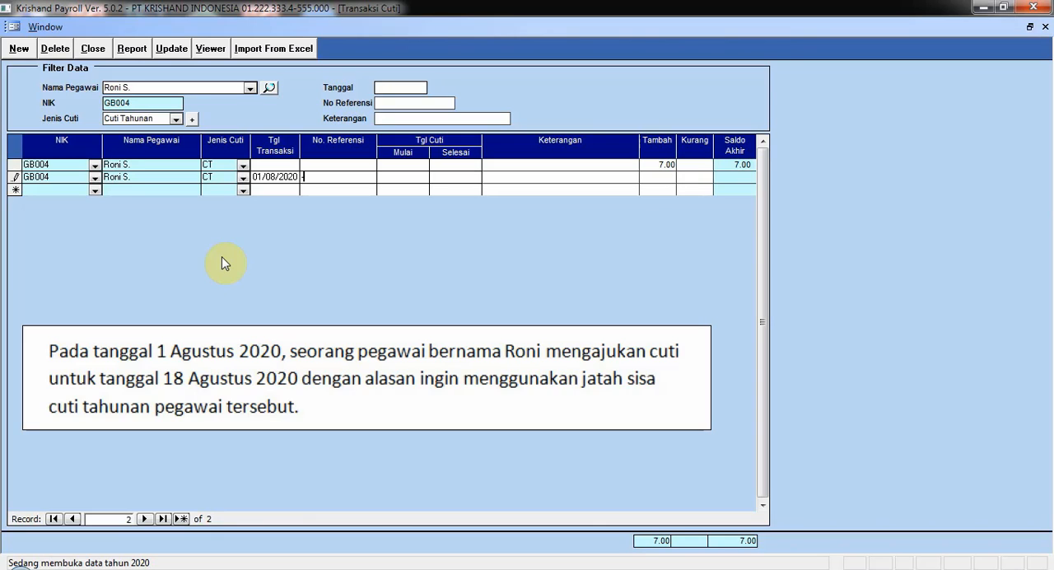
pyautogui.press('Tab')
pyautogui.write('18082020')
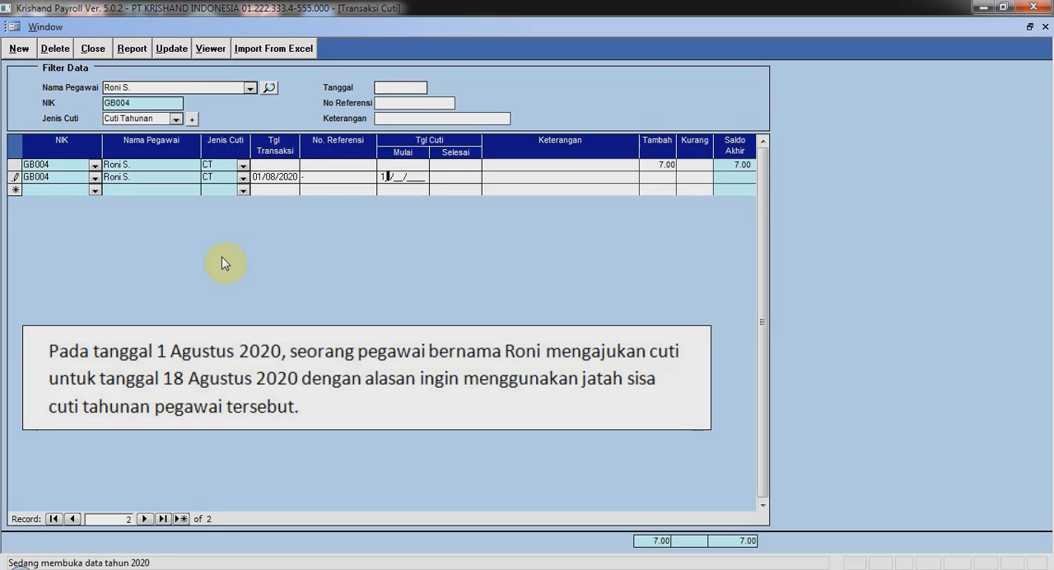
pyautogui.press('Tab')
pyautogui.write('18082020')
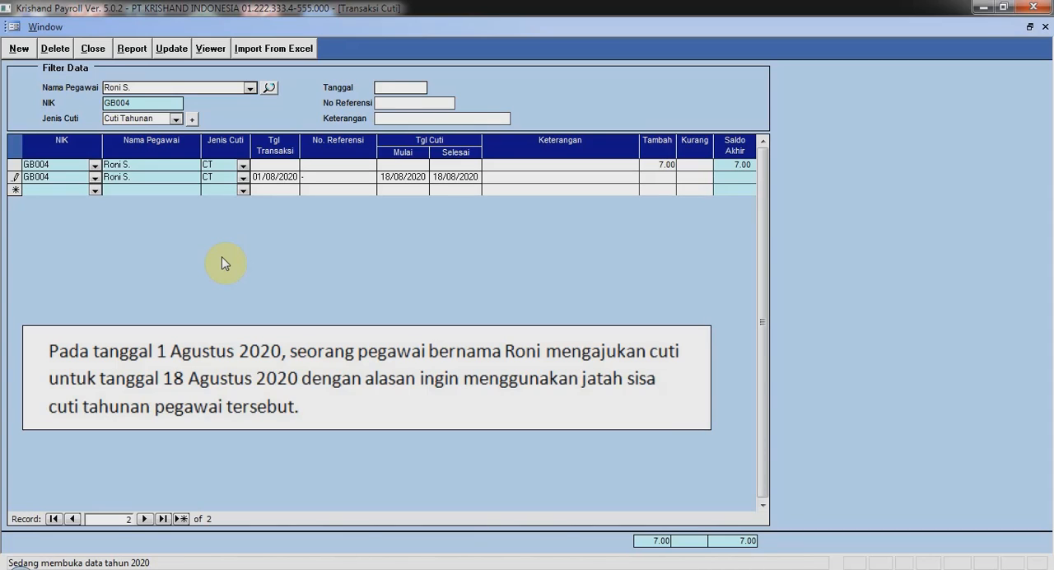
pyautogui.press('Tab')
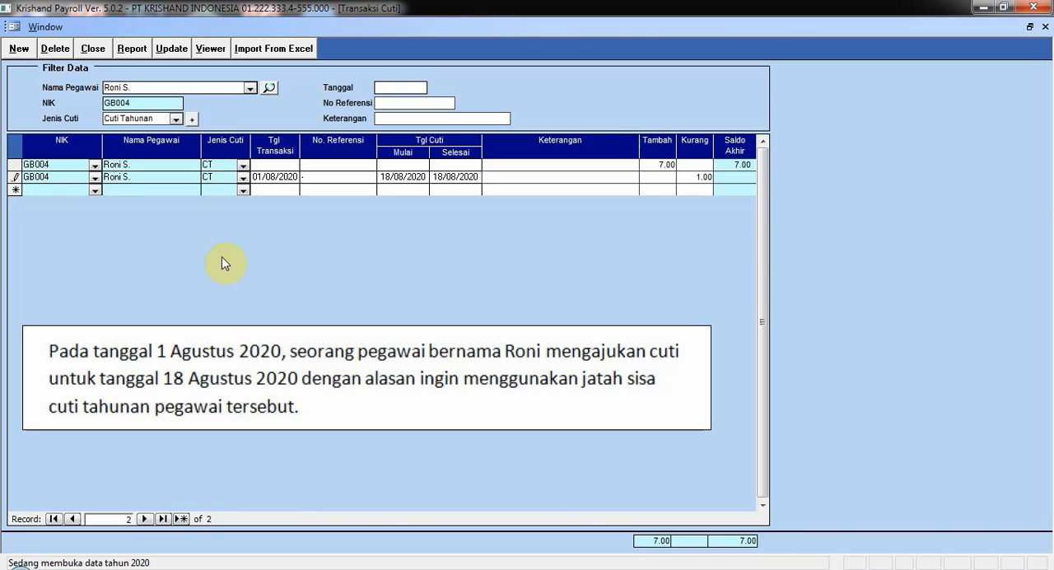
pyautogui.write('Cuti Tahunan')
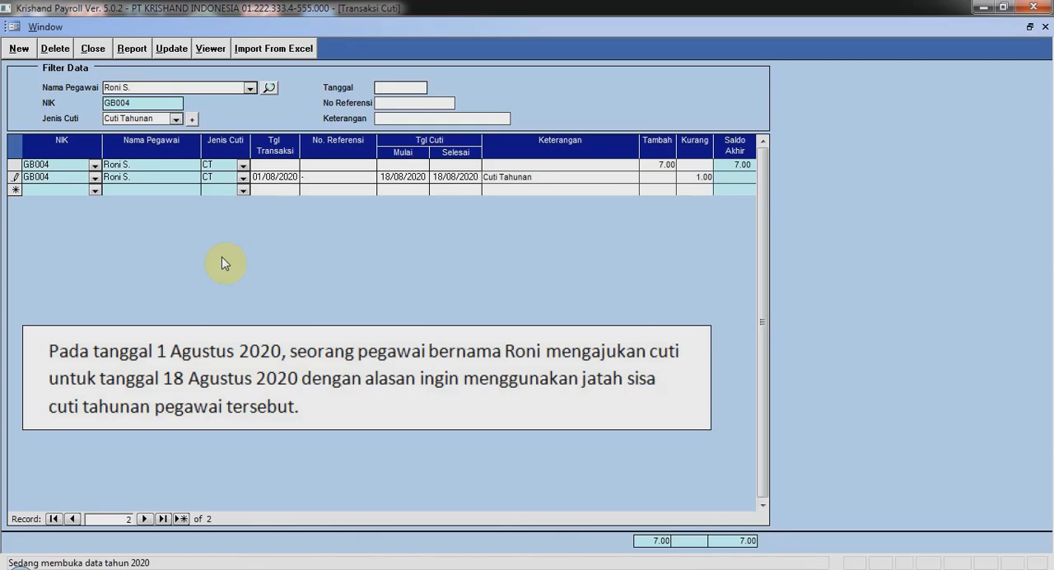
pyautogui.click(695, 186)
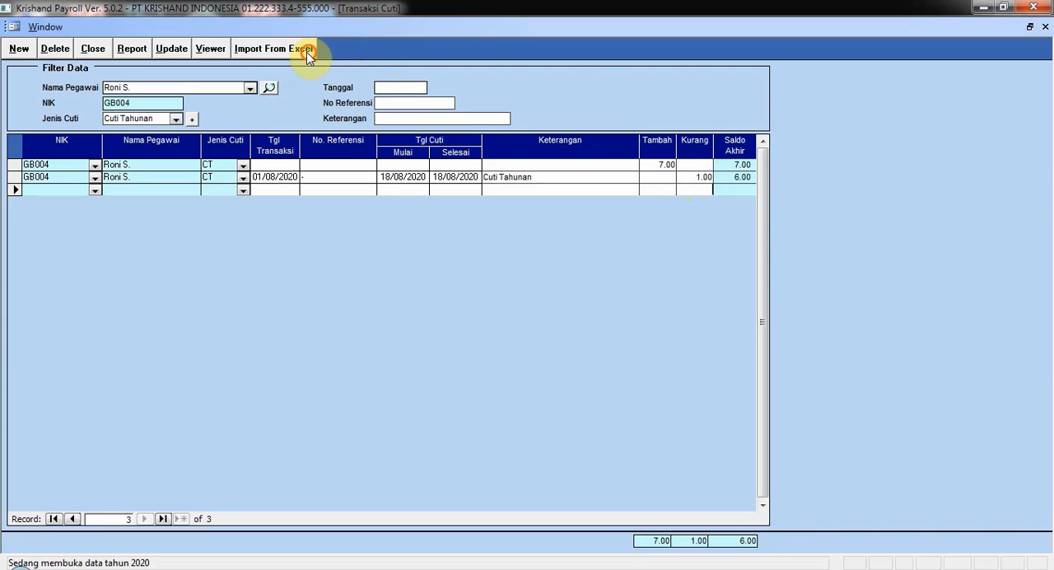
# Open the transaction import; in Excel, title columns A to G NIK, Nama Pegawai, Kode Jenis Cuti, Tanggal Transaksi, No Referensi, Tgl Mulai Cuti, Tgl Selesai Cuti.
pyautogui.click(306, 50)
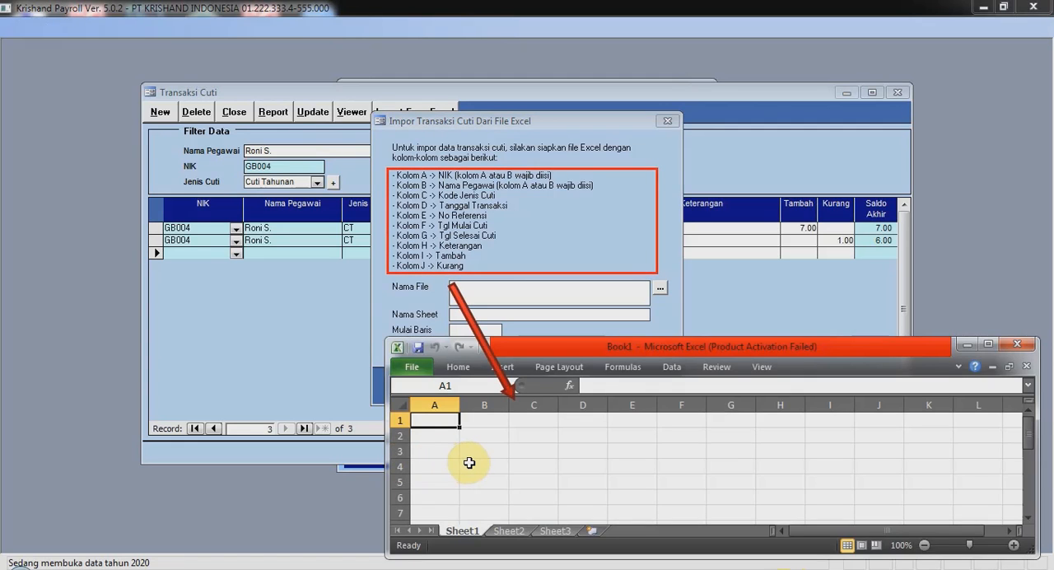
pyautogui.write('NIK')
pyautogui.press('Tab')
pyautogui.write('Nama Pegawai')
pyautogui.press('Tab')
pyautogui.write('Kode Jeni')
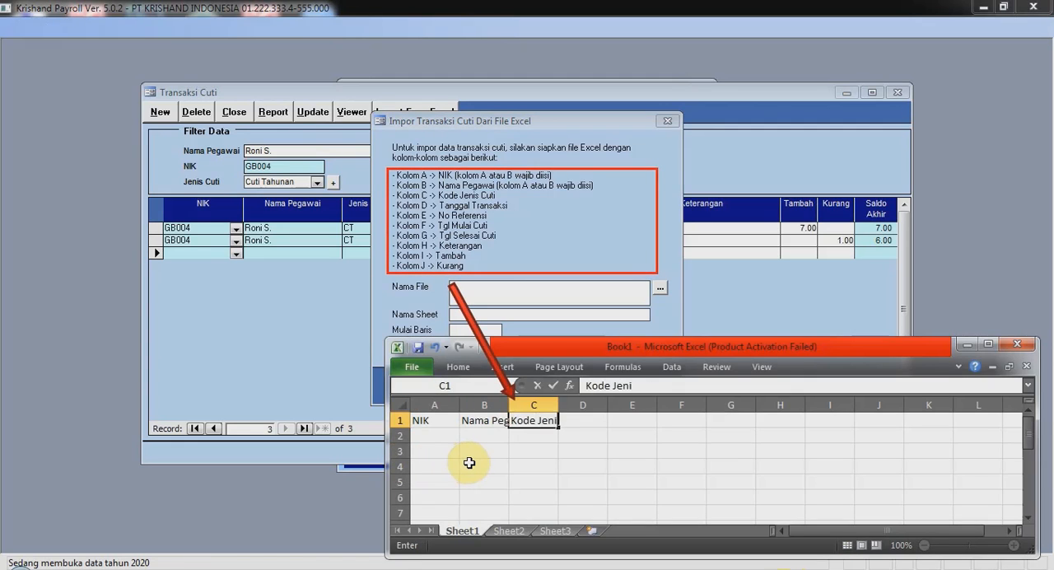
pyautogui.write('s Cuti\tTanggal Transaksi\tNo Referensi\tTgl Mulai Cuti\tTgl Selesai Cuti\tKete')
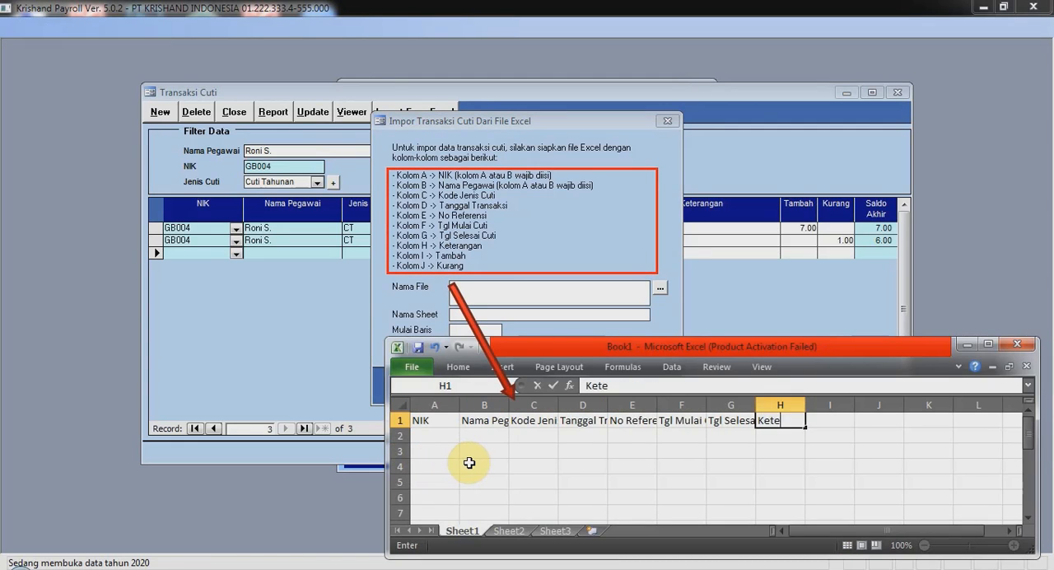
pyautogui.write('rangan')
# Complete row 1 with the headers Keterangan, Tambah and Kurang in columns H to J and fit the column widths to the text.
pyautogui.press('Tab')
pyautogui.write('Tambah')
pyautogui.press('Tab')
pyautogui.write('Kurang')
pyautogui.moveTo(429, 406); pyautogui.dragTo(907, 405)
pyautogui.doubleClick(904, 405)
pyautogui.click(620, 449)
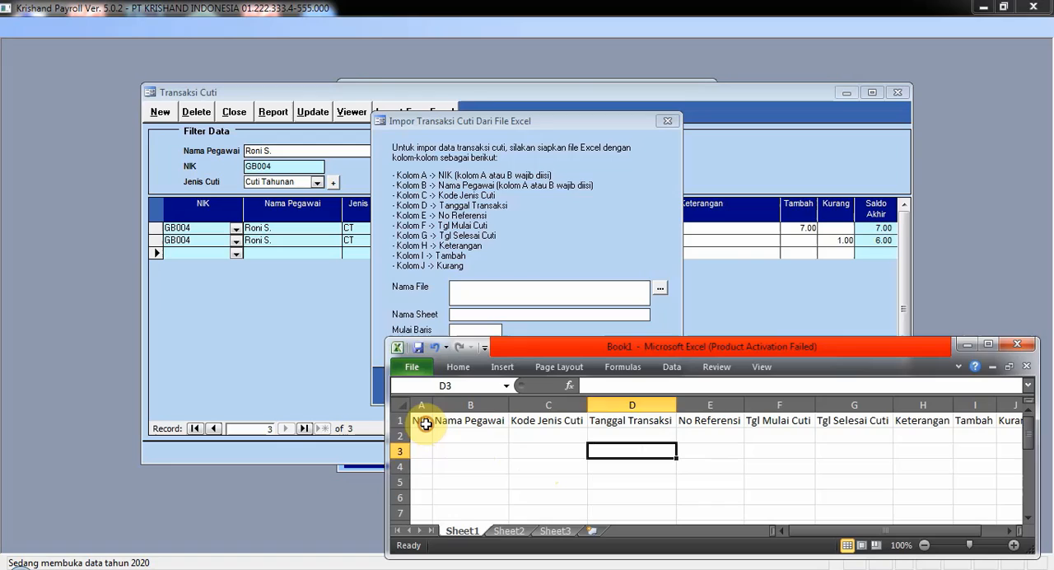
# Review the row 1 column headers from NIK to Kurang against the column list required for the import.
pyautogui.click(424, 423)
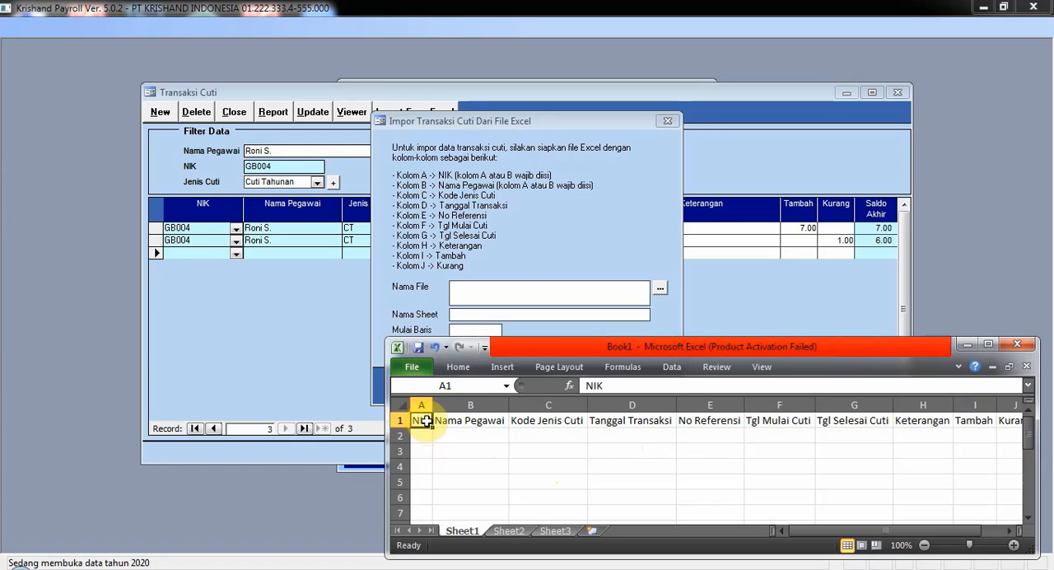
pyautogui.click(455, 420)
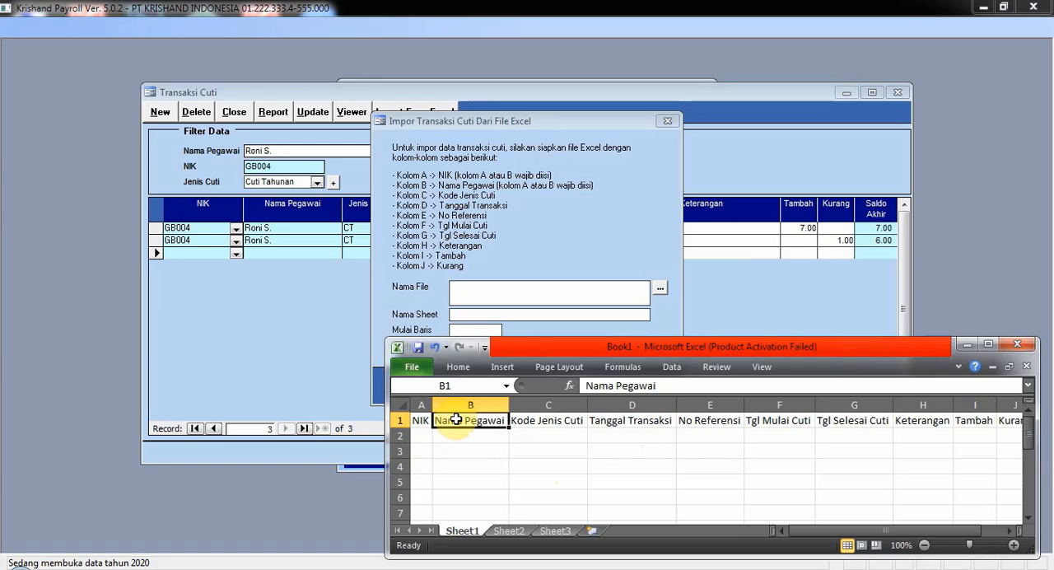
pyautogui.click(525, 419)
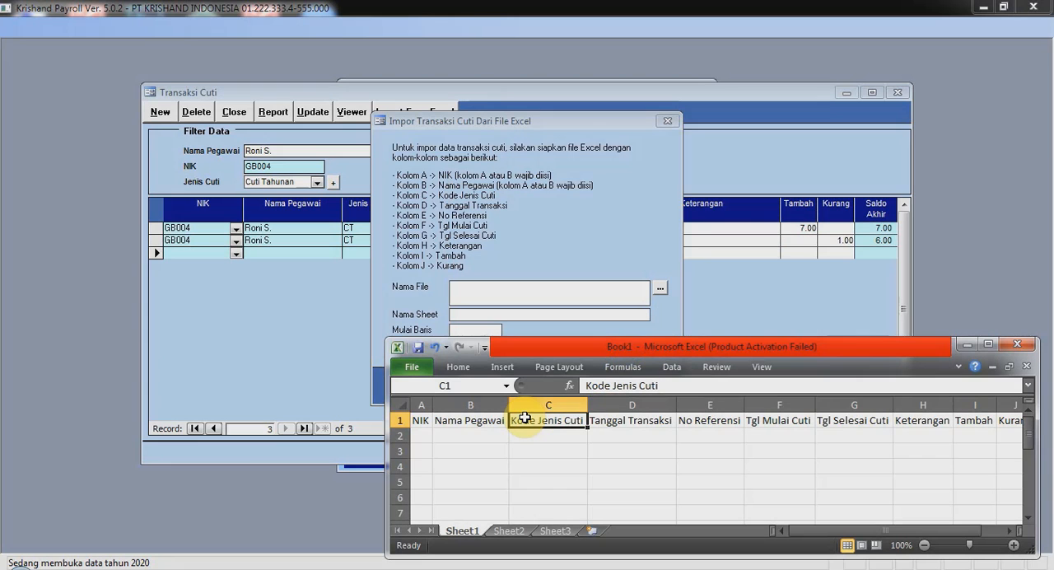
pyautogui.click(597, 420)
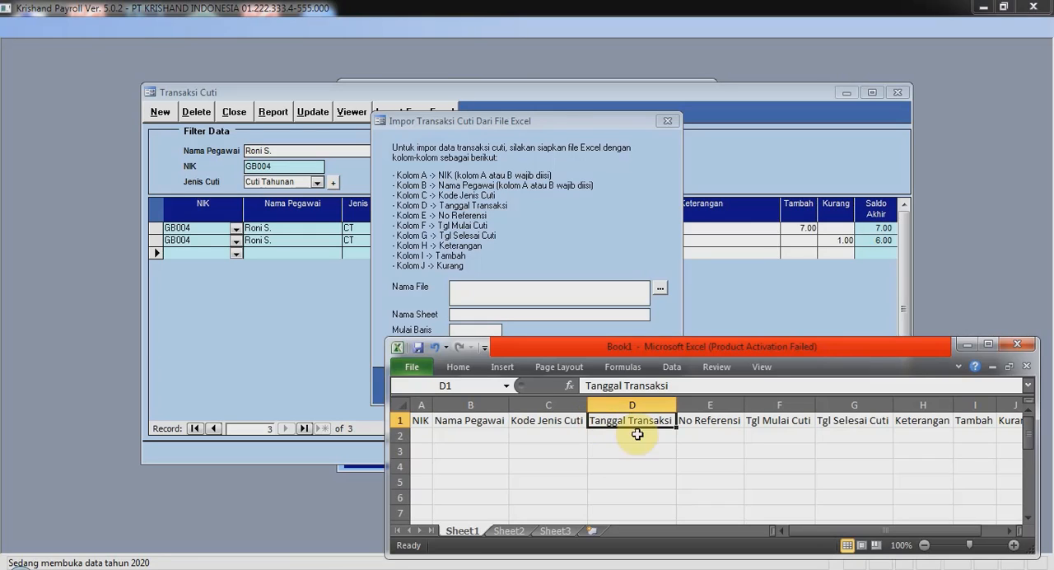
pyautogui.click(762, 424)
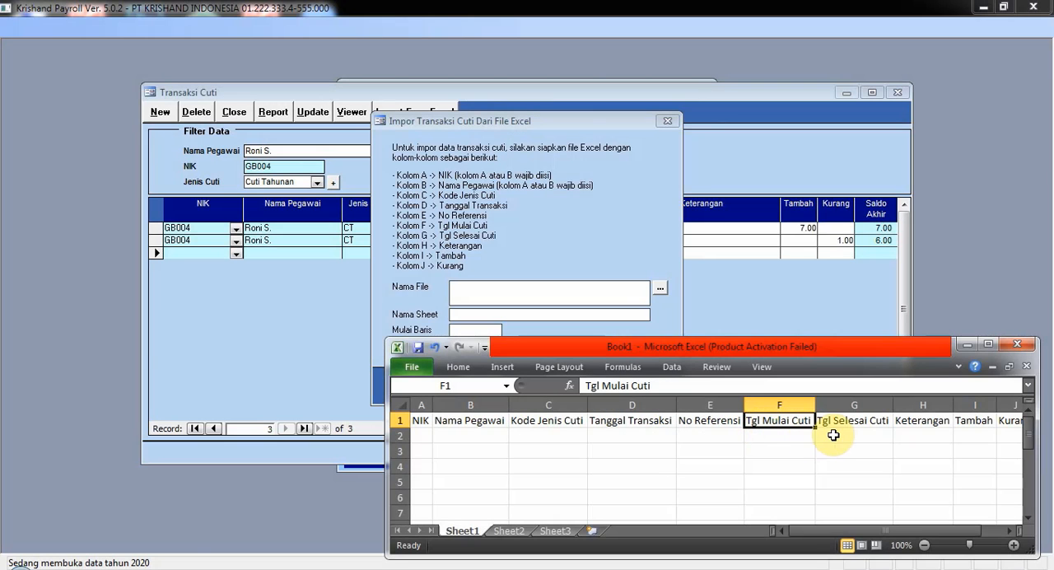
pyautogui.click(845, 423)
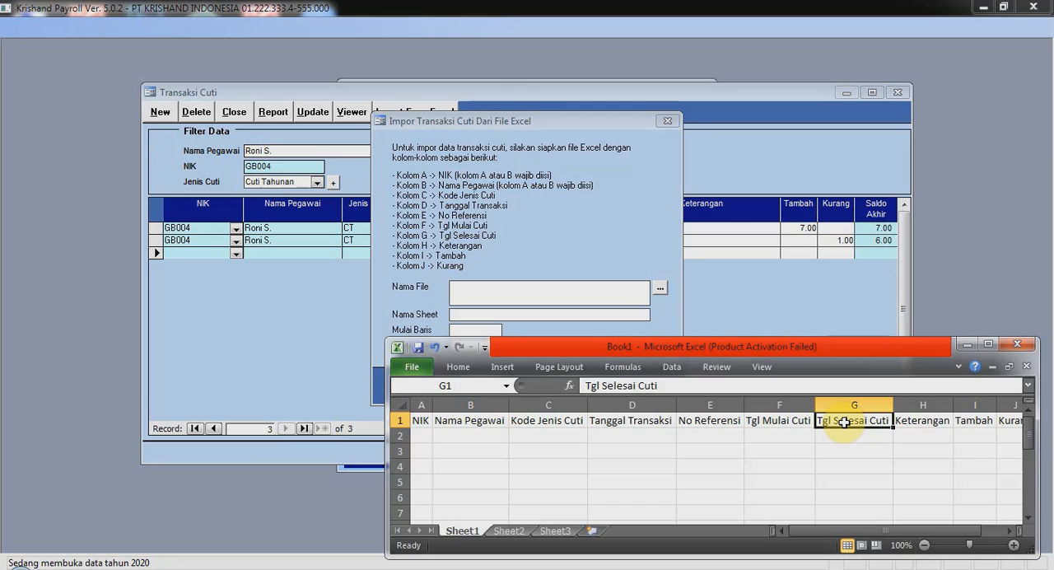
pyautogui.click(903, 417)
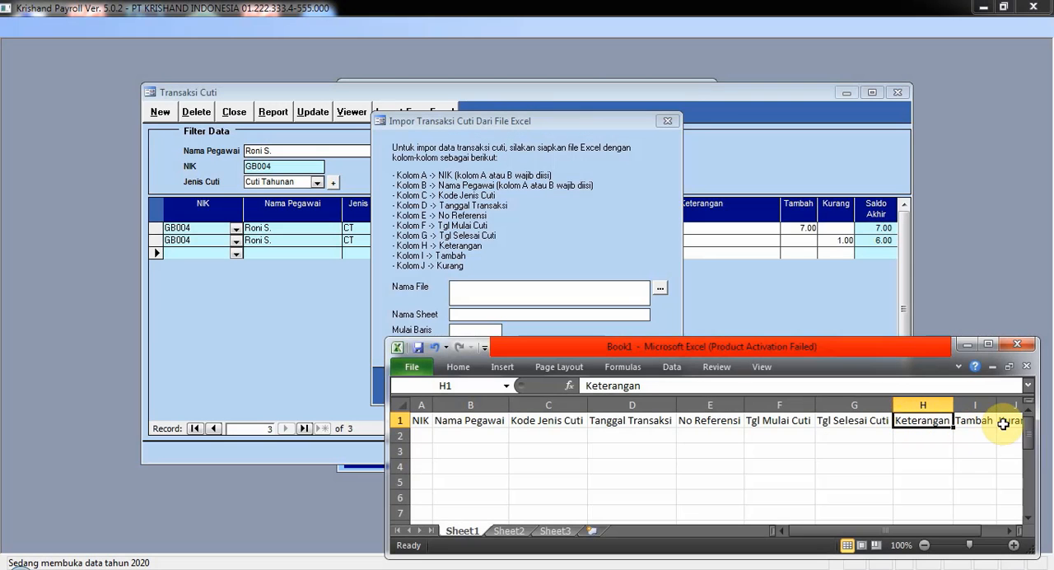
pyautogui.click(1004, 424)
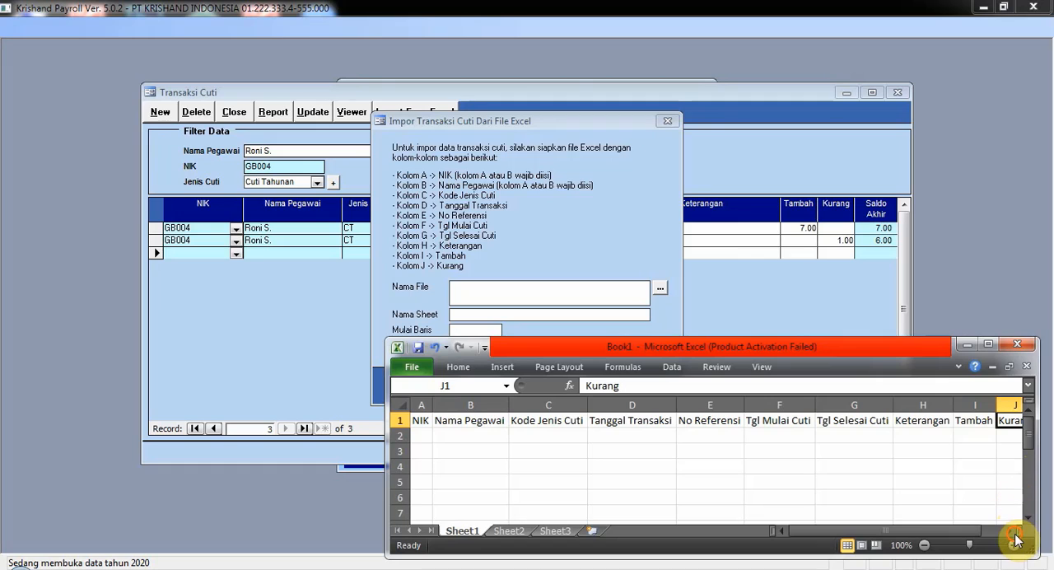
pyautogui.click(1010, 531)
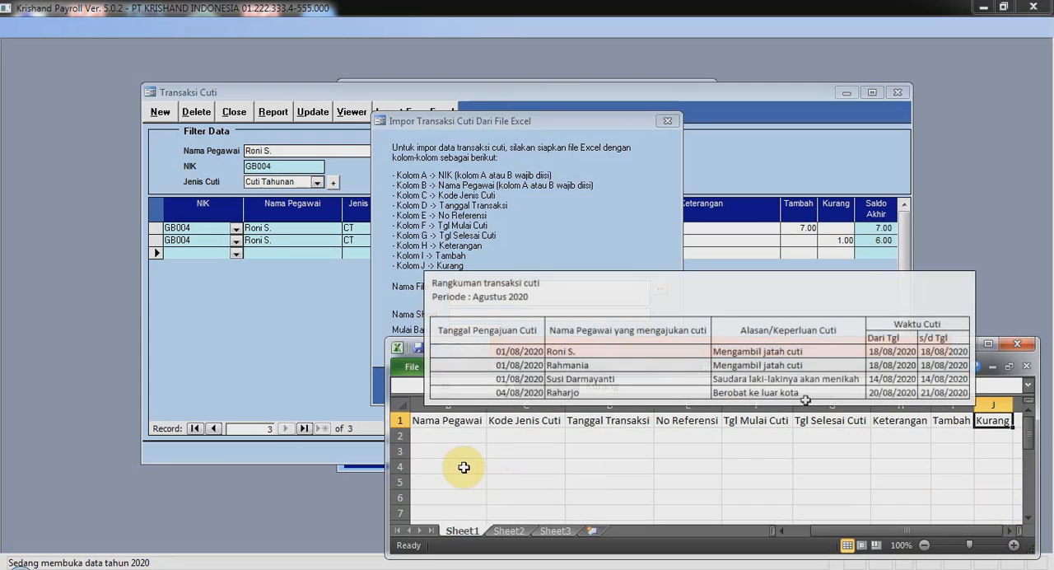
# Fill row 2 with the employee's NIK and name, code CT, transaction date 01/08/2020, leave from and to 18/08/2020, description Cuti Tahunan and Kurang 1.
pyautogui.click(451, 439)
pyautogui.press('Left')
pyautogui.write('GB005')
pyautogui.press('Tab')
pyautogui.write('Rahmania')
pyautogui.press('Tab')
pyautogui.write('CT')
pyautogui.press('Tab')
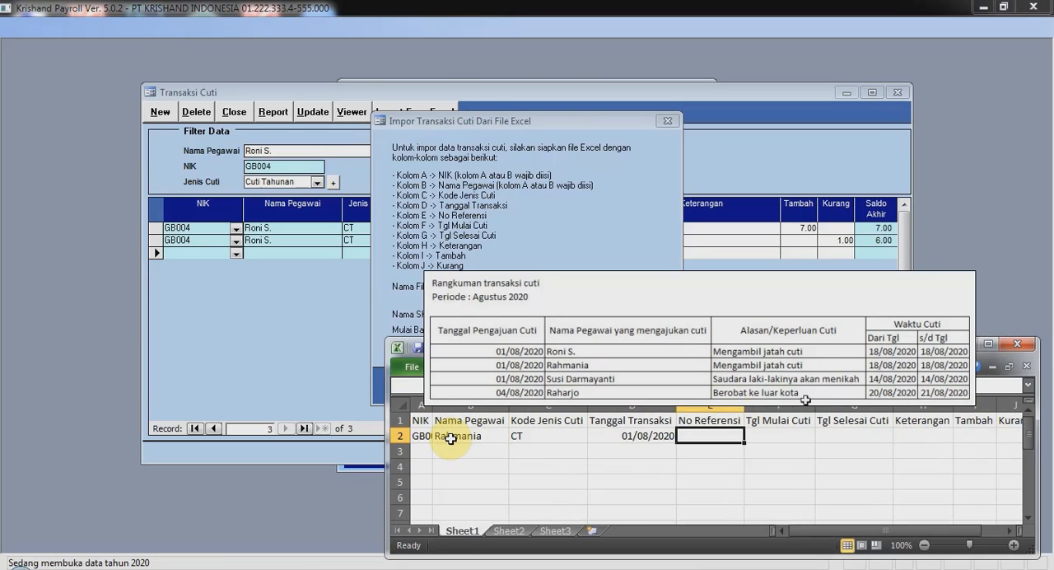
pyautogui.write('18/08/2020')
# Fill row 3 with the employee's NIK and name, CT, 01/08/2020, leave dates 14/08/2020 to 14/08/2020, description Saudaranya akan menikah and Kurang 1.
pyautogui.press('Tab')
pyautogui.write('Cuti Tahunan')
pyautogui.press('Return')
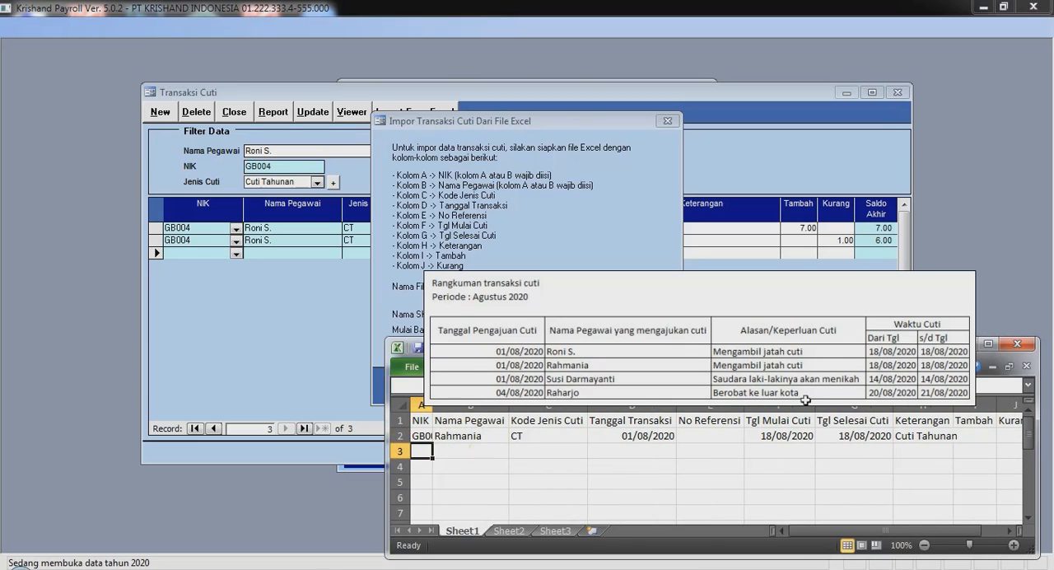
pyautogui.write('GB006')
pyautogui.press('Tab')
pyautogui.write('Susi Darmayanti\tCT\t01/08/2020\t\t14/08/2020\t14/08/2020\tSaudaranya akan menikah')
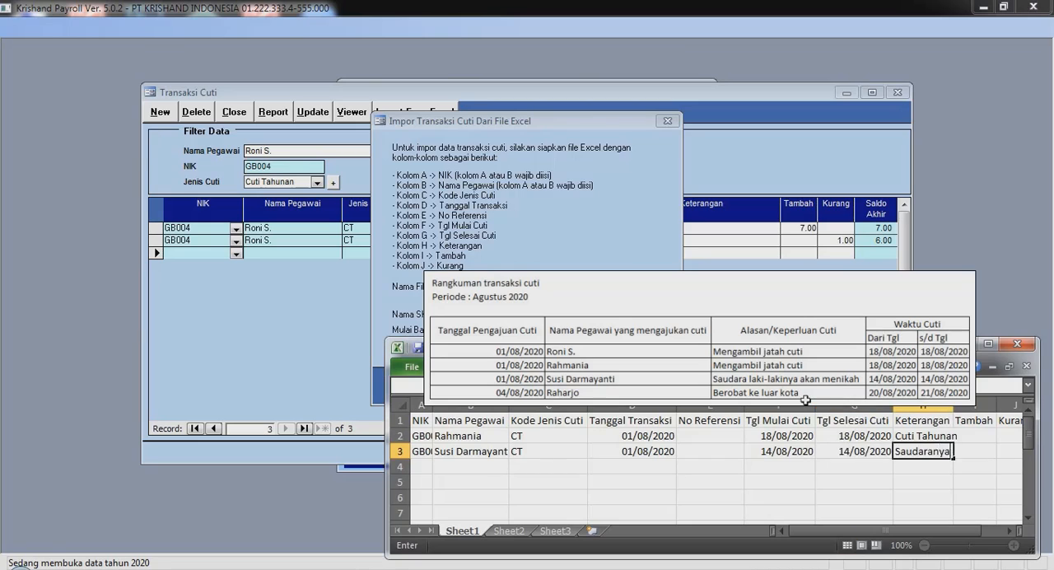
pyautogui.press('Return')
# Fill row 4 with the employee's NIK and name, CT, 04/08/2020, leave dates 20/08/2020 to 21/08/2020, description Berobat ke luar kota and Kurang 2.
pyautogui.press('Left')
pyautogui.press('Left')
pyautogui.write('GB007\tRaharjo\tCT\t04/08/2020\t\t20/08/2020\t21/08/2020\tBer')
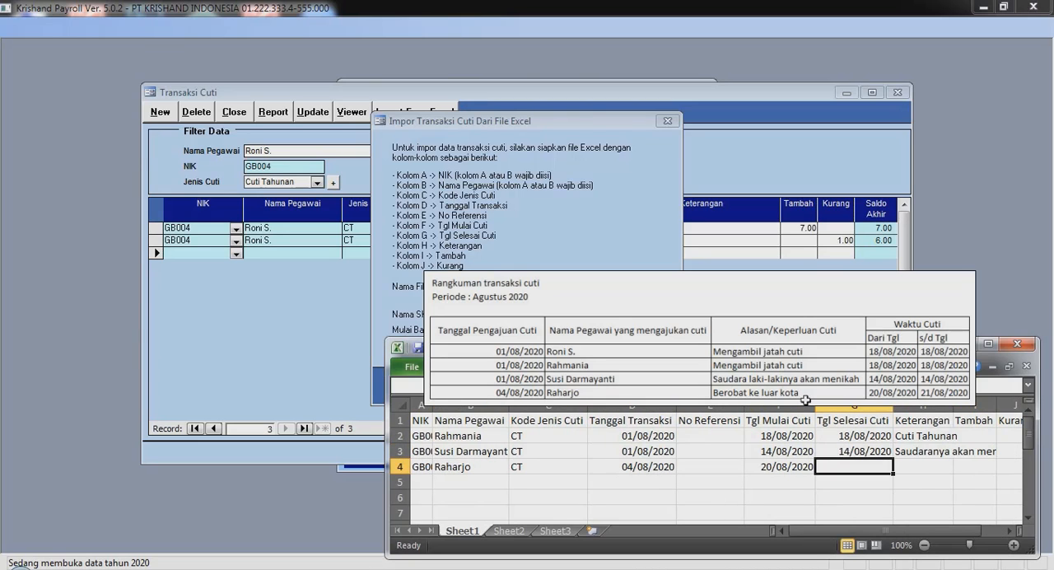
pyautogui.write('obat ke luar kota')
pyautogui.press('Tab')
pyautogui.press('Tab')
pyautogui.write('2')
pyautogui.press('Left')
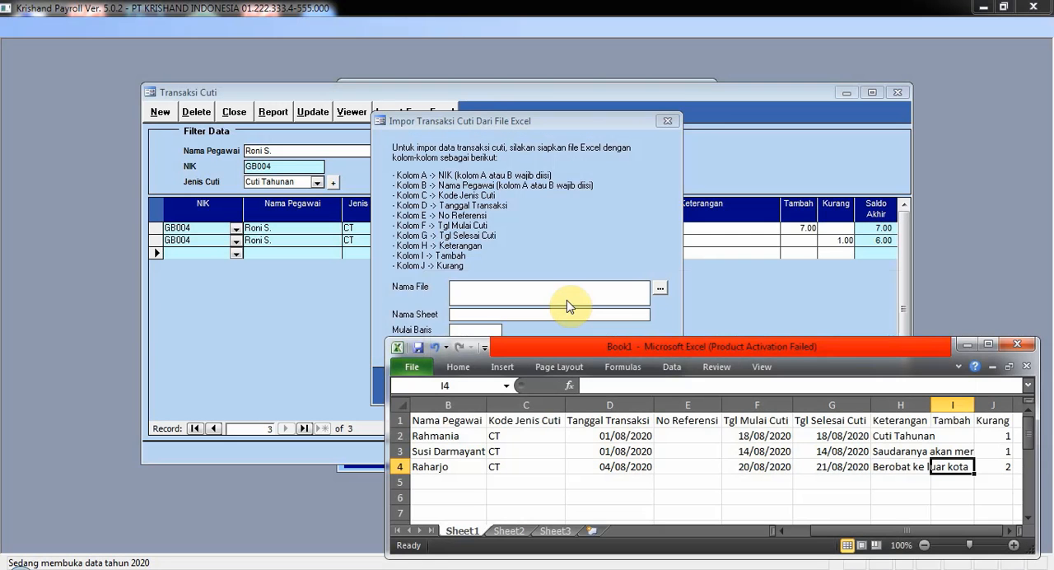
# Save the workbook as impor_transaksi_cuti in the D:\Krishand\payroll\502 folder.
pyautogui.click(419, 346)
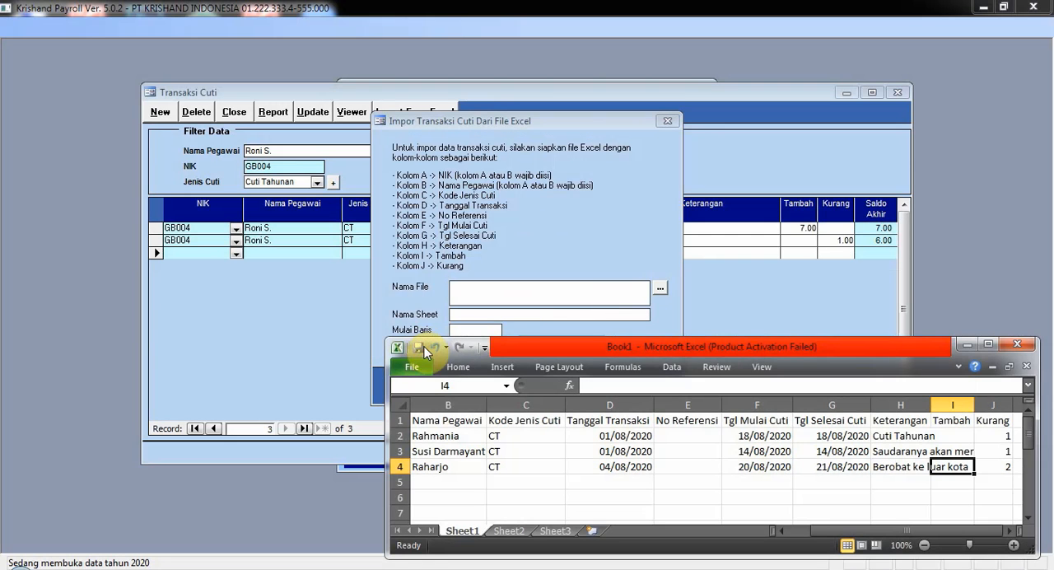
pyautogui.scroll(-3, 501, 387)
pyautogui.click(465, 353)
pyautogui.scroll(-6, 582, 282)
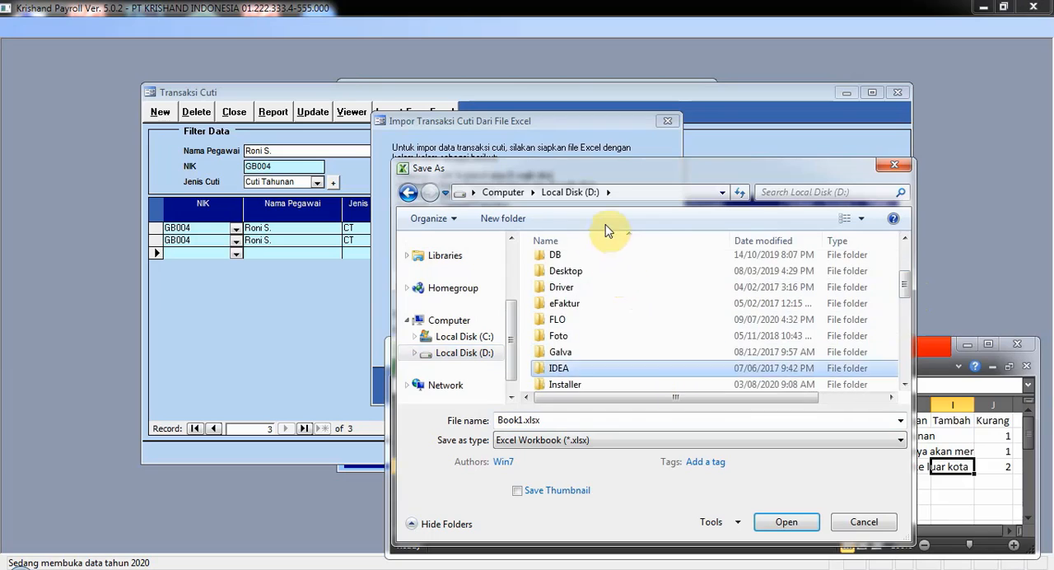
pyautogui.doubleClick(576, 260)
pyautogui.doubleClick(580, 291)
pyautogui.doubleClick(577, 265)
pyautogui.click(640, 421)
pyautogui.write('impor_transak')
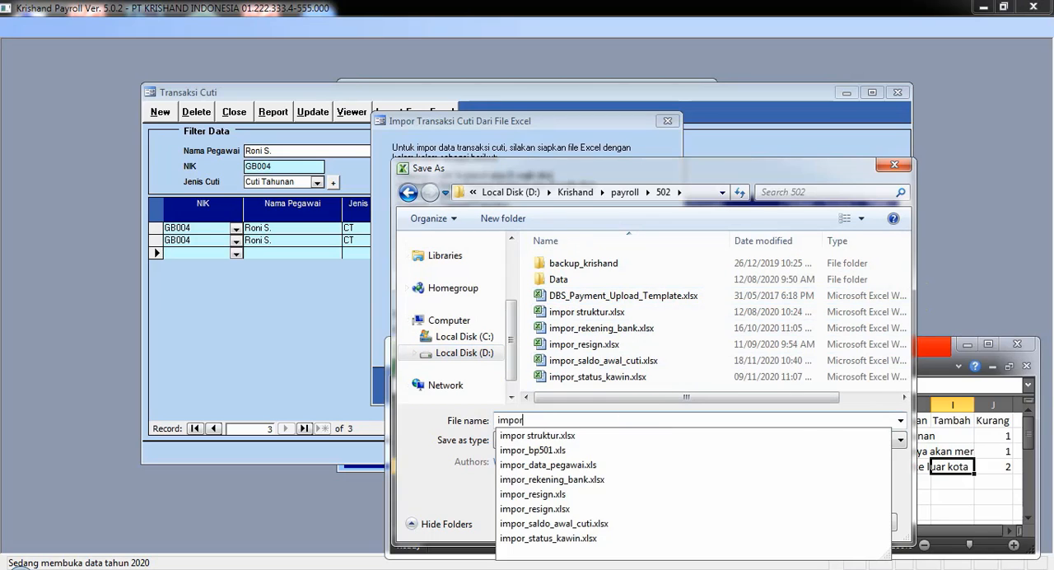
pyautogui.write('si_cuti')
pyautogui.click(785, 521)
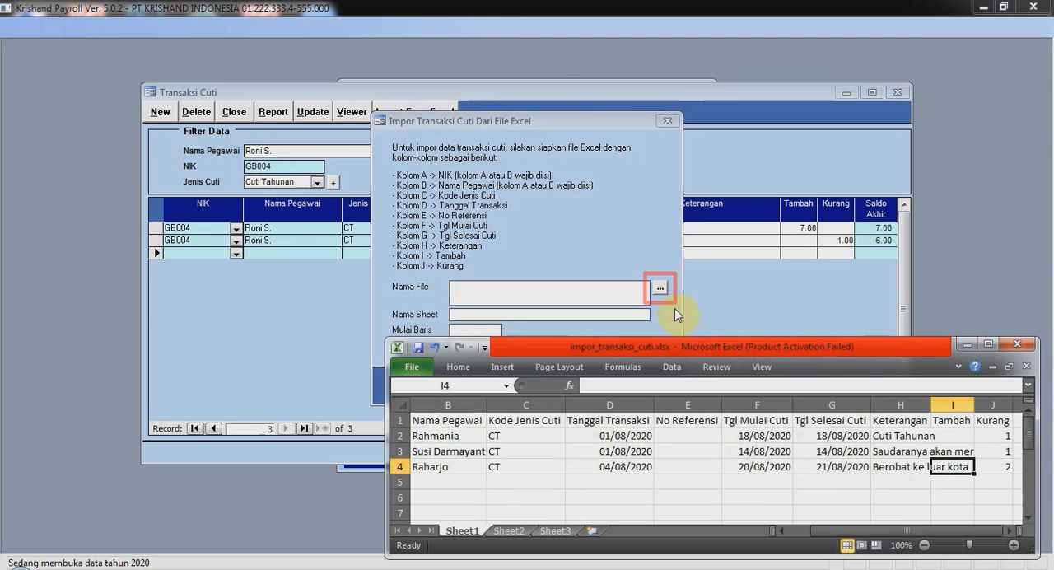
# In Krishand Payroll's leave transaction import, choose impor_transaksi_cuti.xlsx from D:\Krishand\payroll\502 as the source file.
pyautogui.click(661, 293)
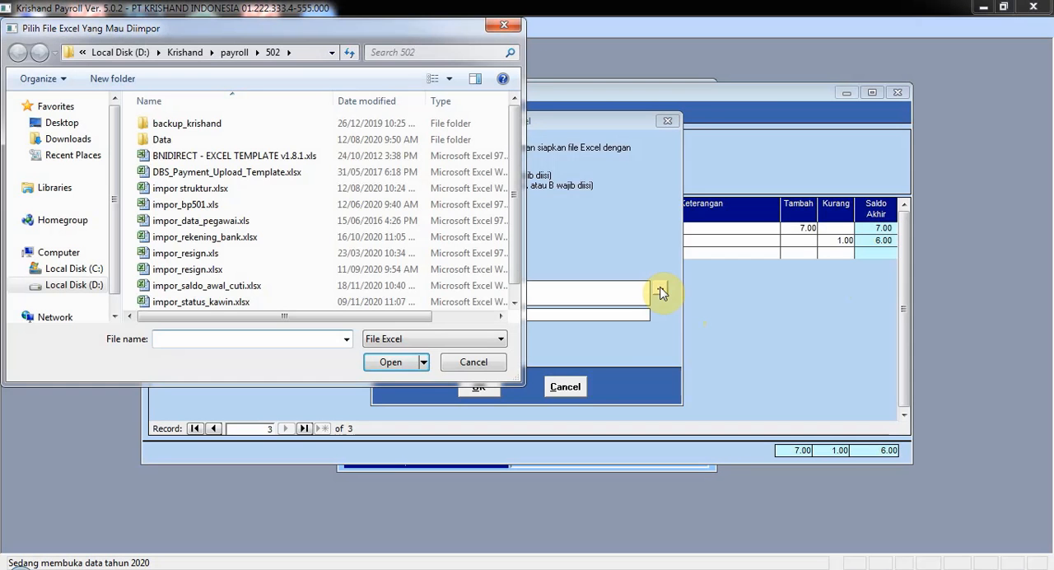
pyautogui.click(72, 285)
pyautogui.doubleClick(205, 302)
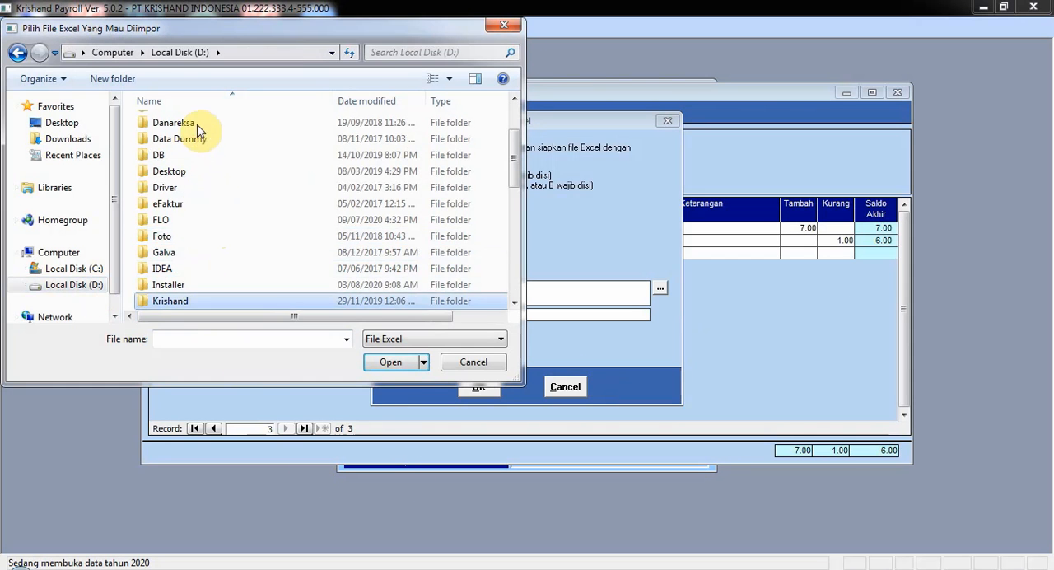
pyautogui.doubleClick(207, 124)
pyautogui.doubleClick(239, 123)
pyautogui.click(323, 307)
pyautogui.scroll(-1, 323, 309)
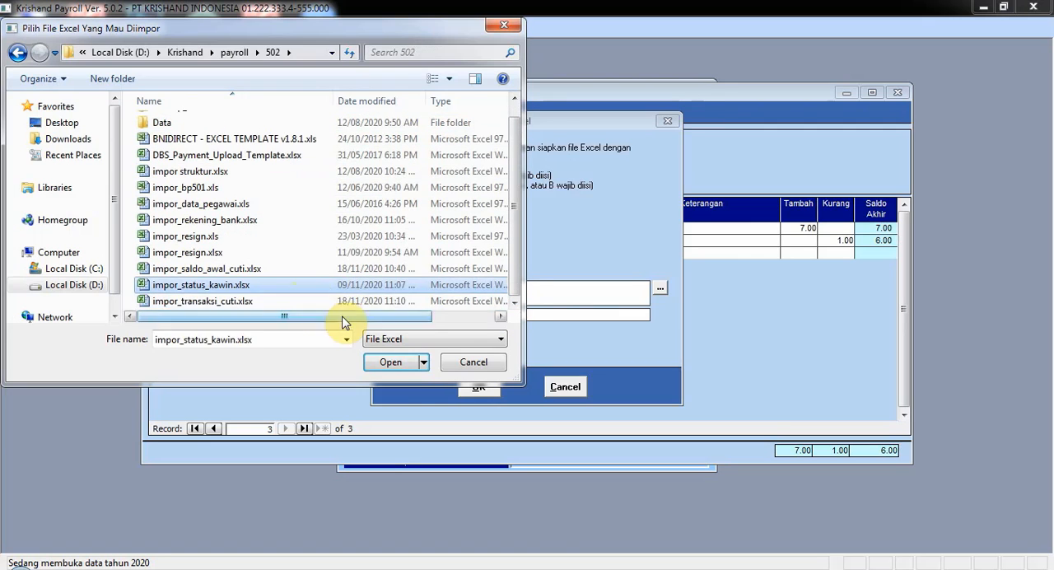
pyautogui.click(396, 302)
pyautogui.click(394, 362)
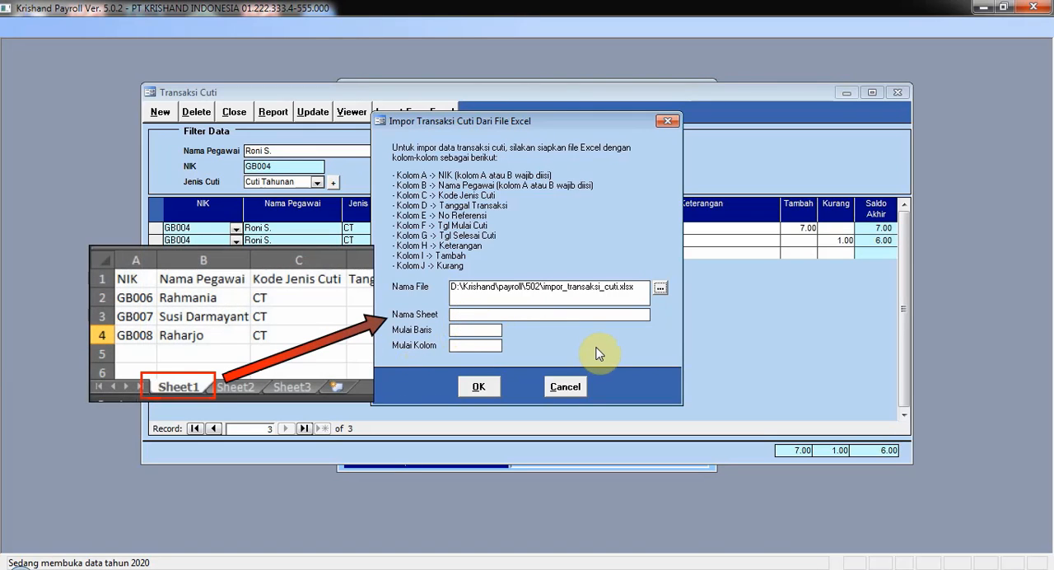
# Import the leave transactions from sheet Sheet1, with start row 2 and start column 1.
pyautogui.write('Sheet1')
pyautogui.click(482, 329)
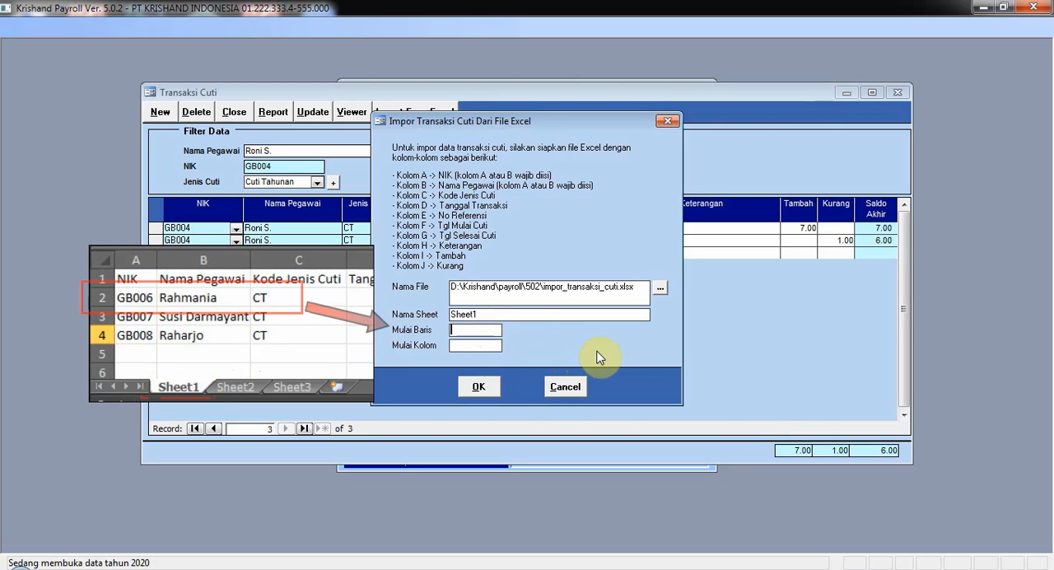
pyautogui.write('2')
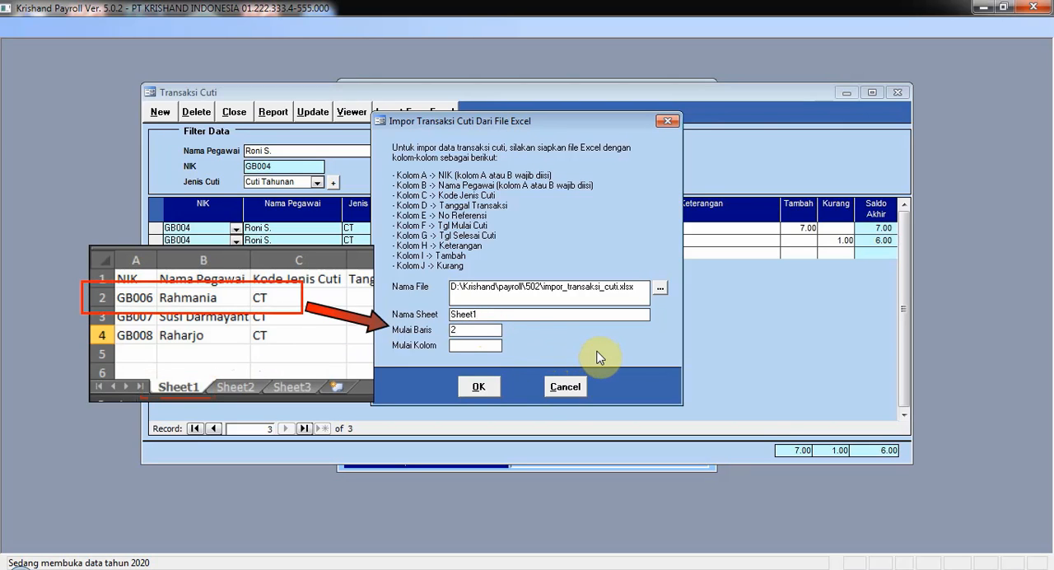
pyautogui.click(477, 346)
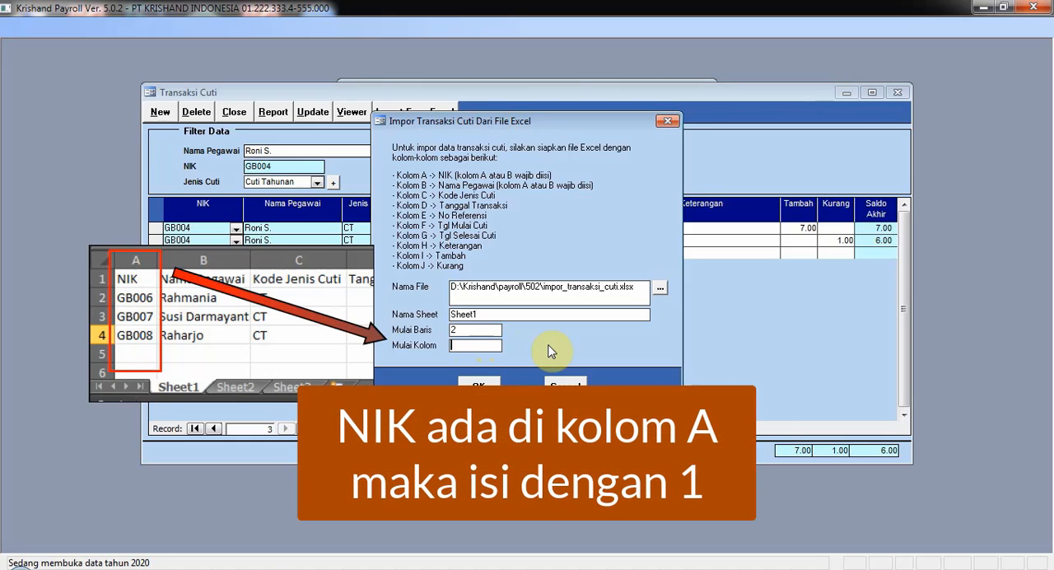
pyautogui.write('1')
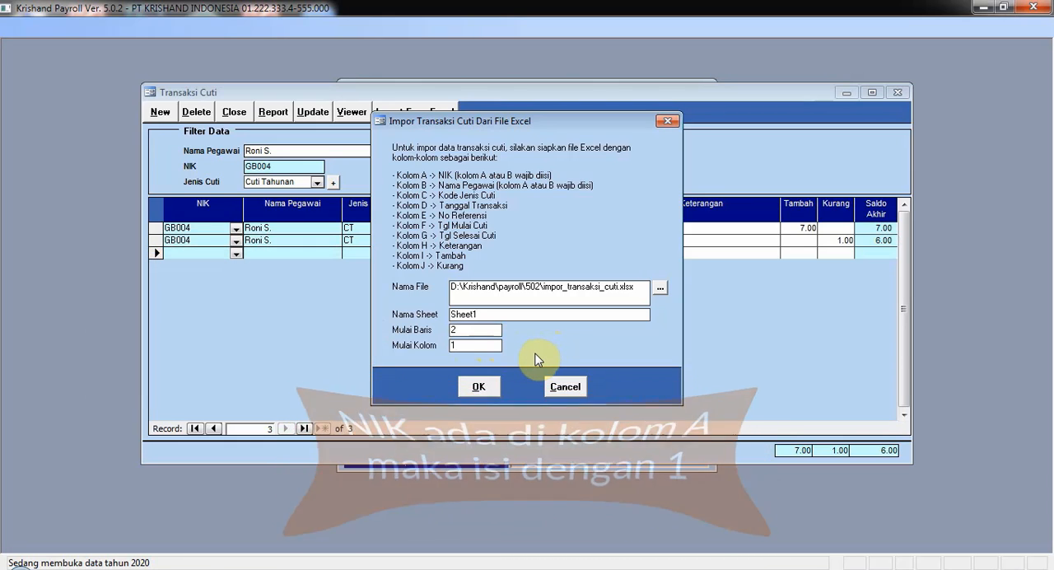
pyautogui.click(492, 382)
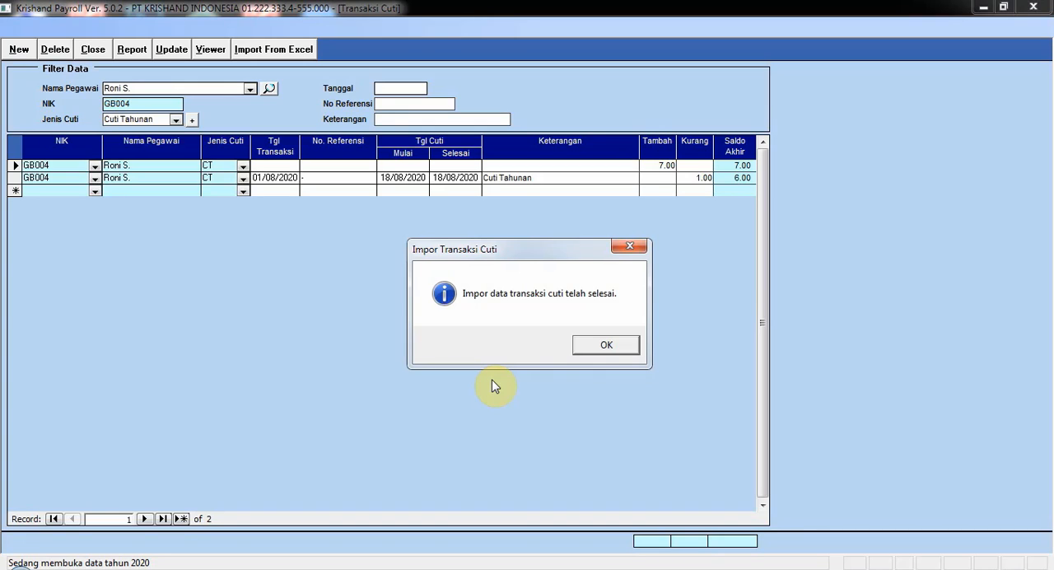
pyautogui.click(589, 351)
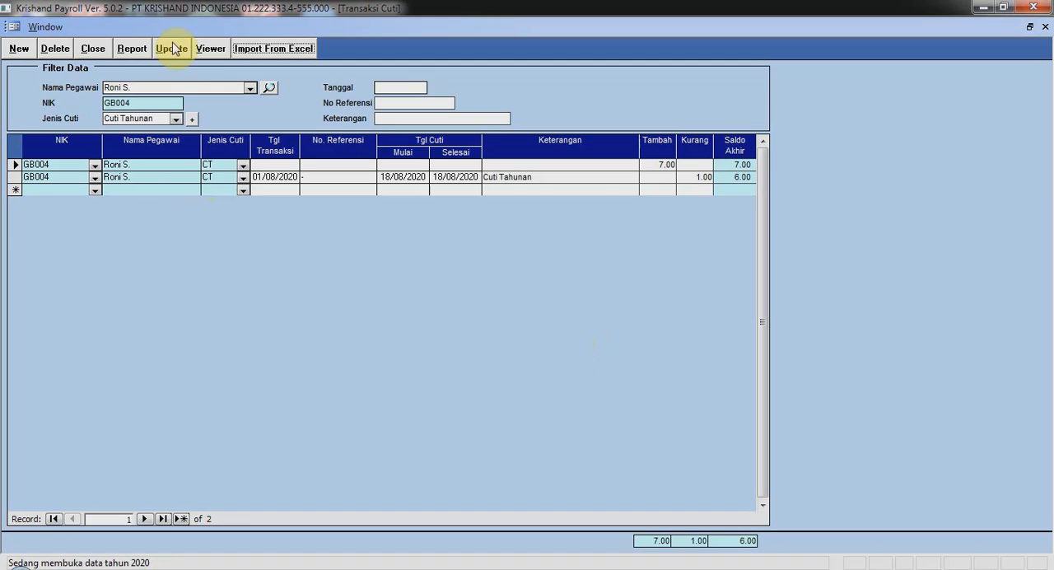
# Start a mass leave update for Cuti Tahunan with transaction date 10/08/2020.
pyautogui.click(173, 49)
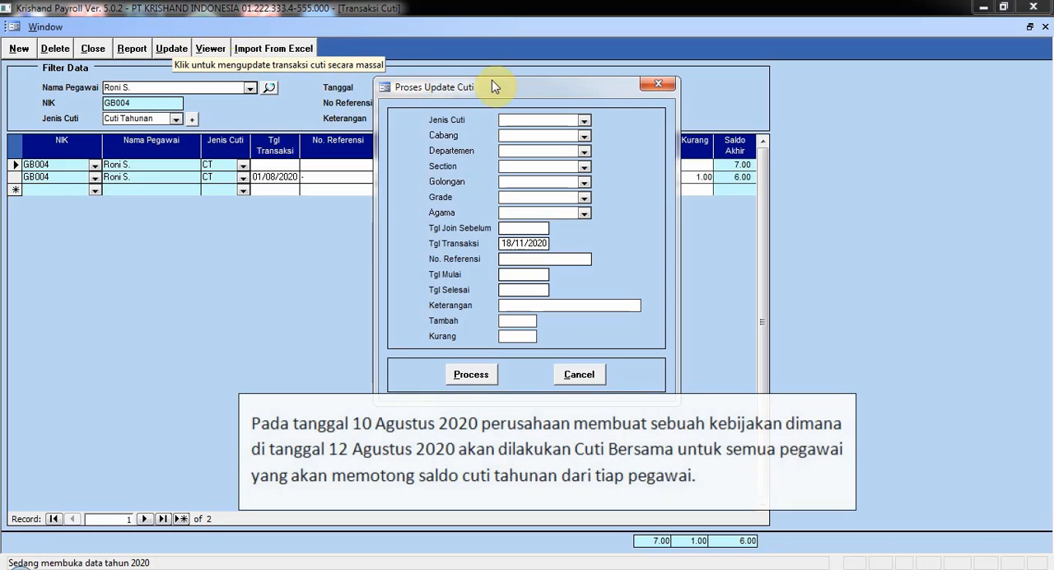
pyautogui.click(584, 120)
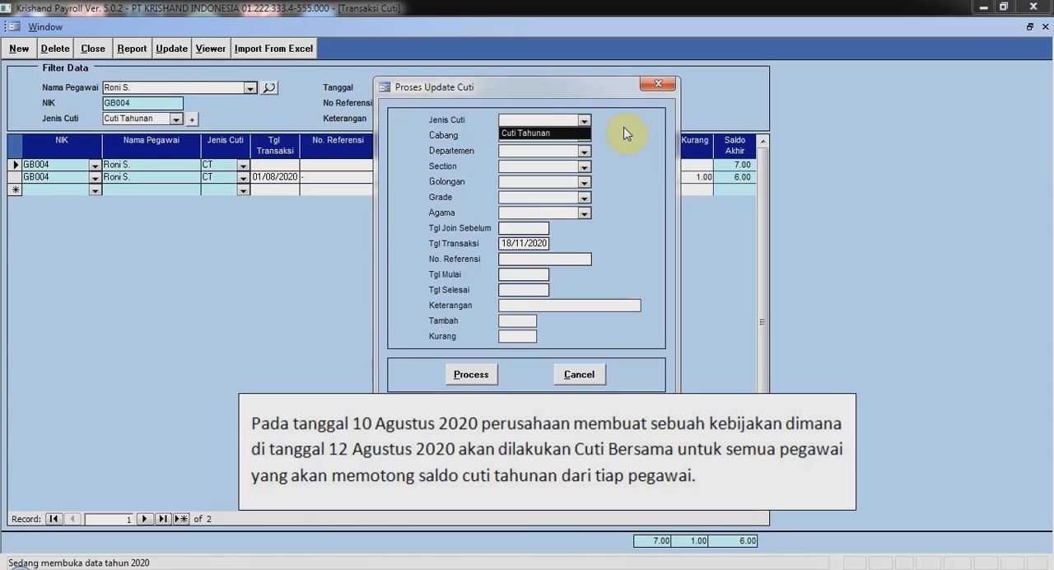
pyautogui.press('Return')
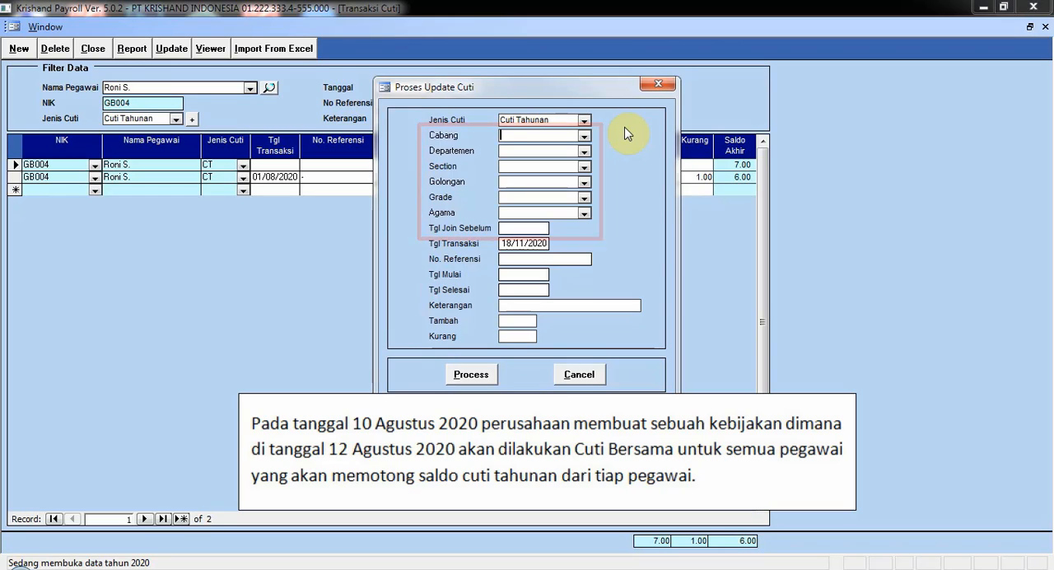
pyautogui.moveTo(501, 245); pyautogui.dragTo(668, 265)
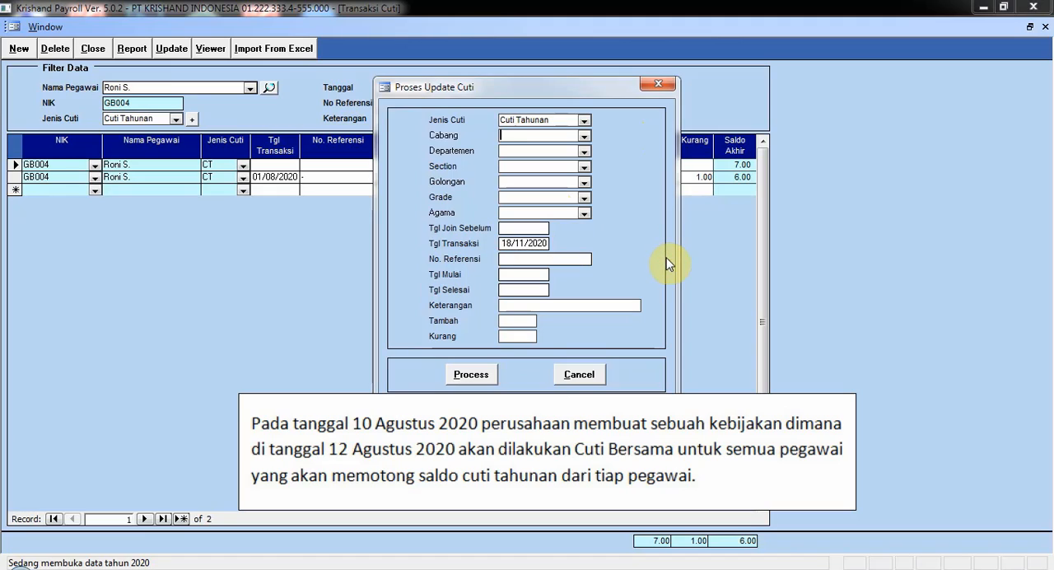
pyautogui.write('10/08/2020')
pyautogui.click(591, 257)
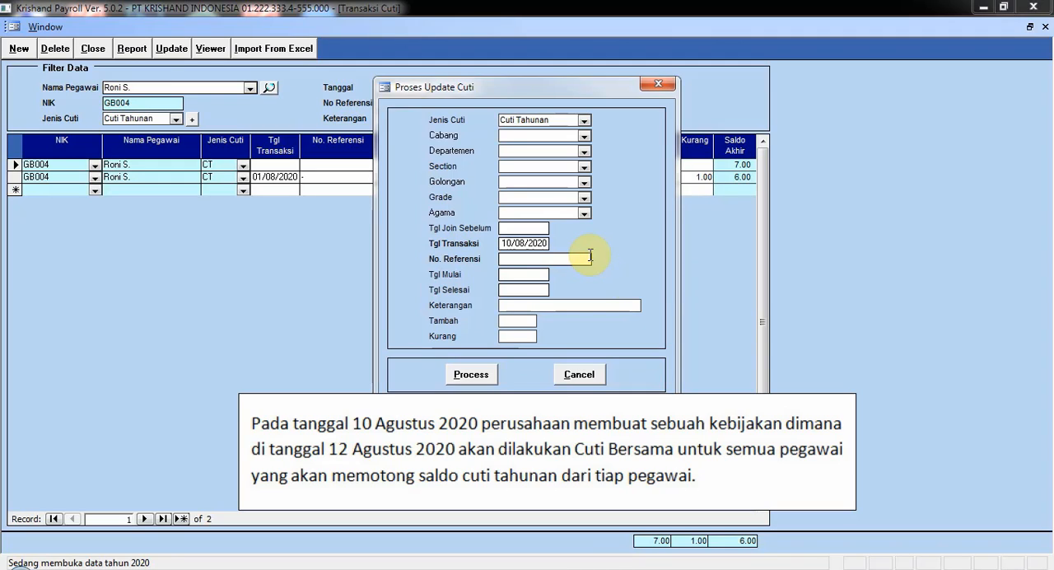
# Set the mass update's start and end dates to 12/08/2020 and its description to Cuti Bersama.
pyautogui.click(506, 274)
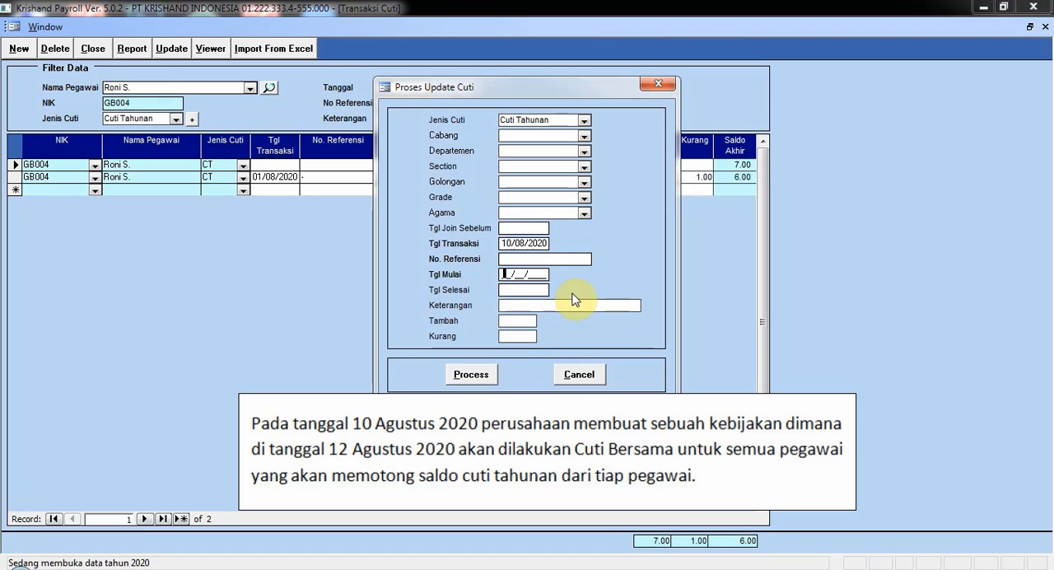
pyautogui.write('12/08/2020')
pyautogui.press('Tab')
pyautogui.write('12082020')
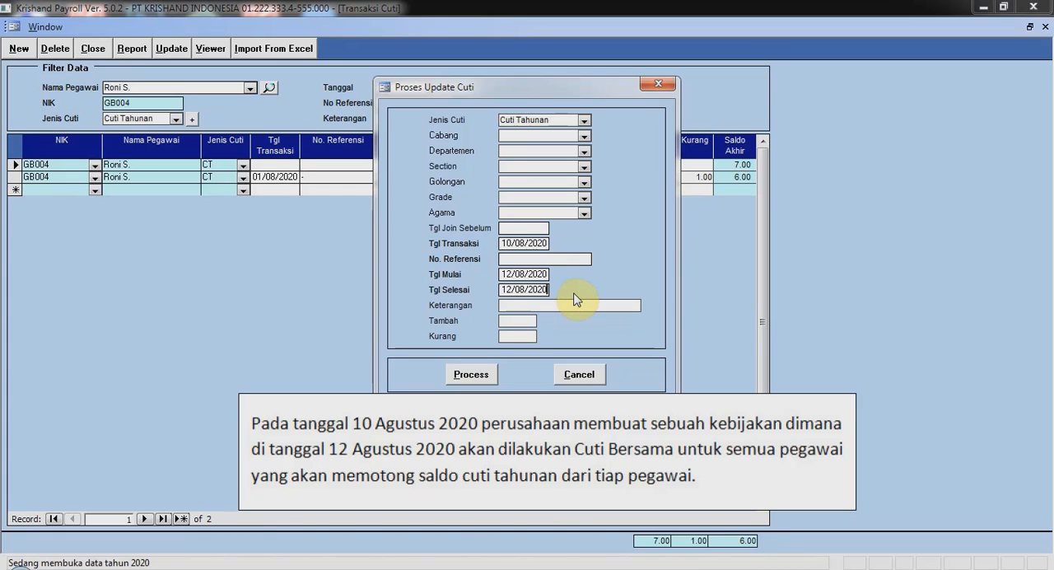
pyautogui.press('Tab')
pyautogui.write('Cuti Bers')
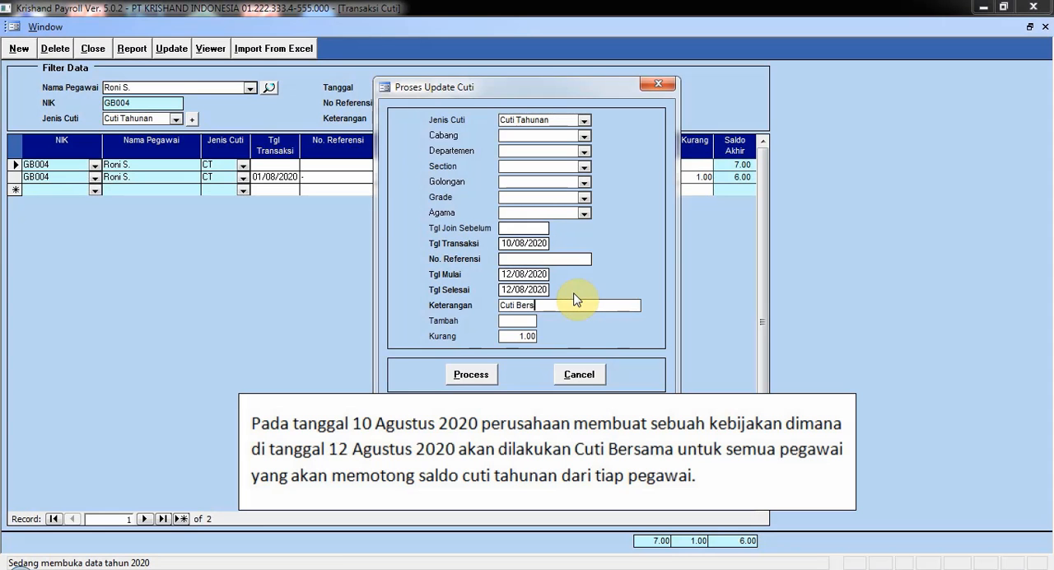
pyautogui.write('ama')
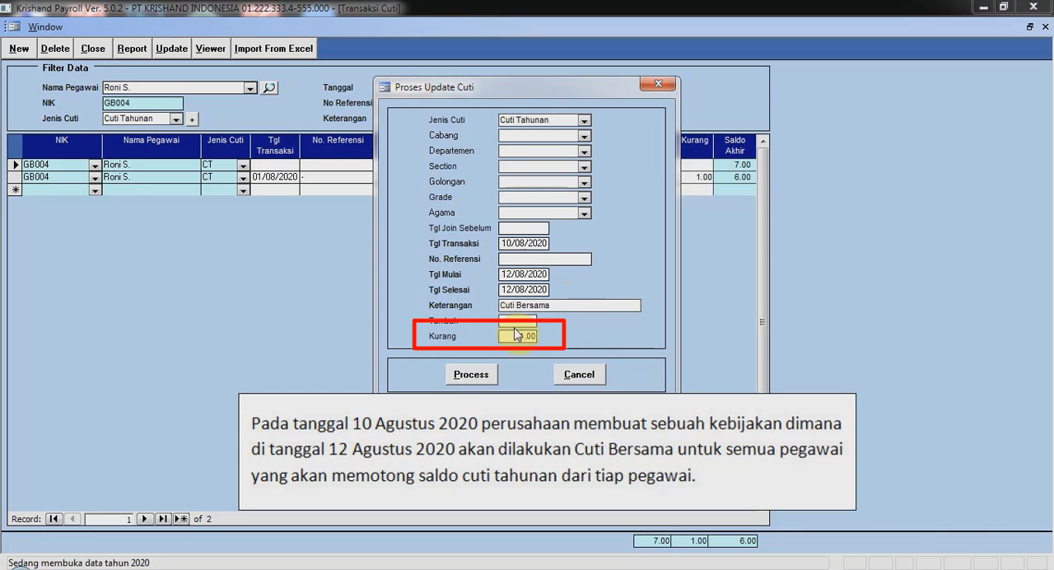
# Process the mass leave update for all employees with Kurang 1.00.
pyautogui.click(513, 336)
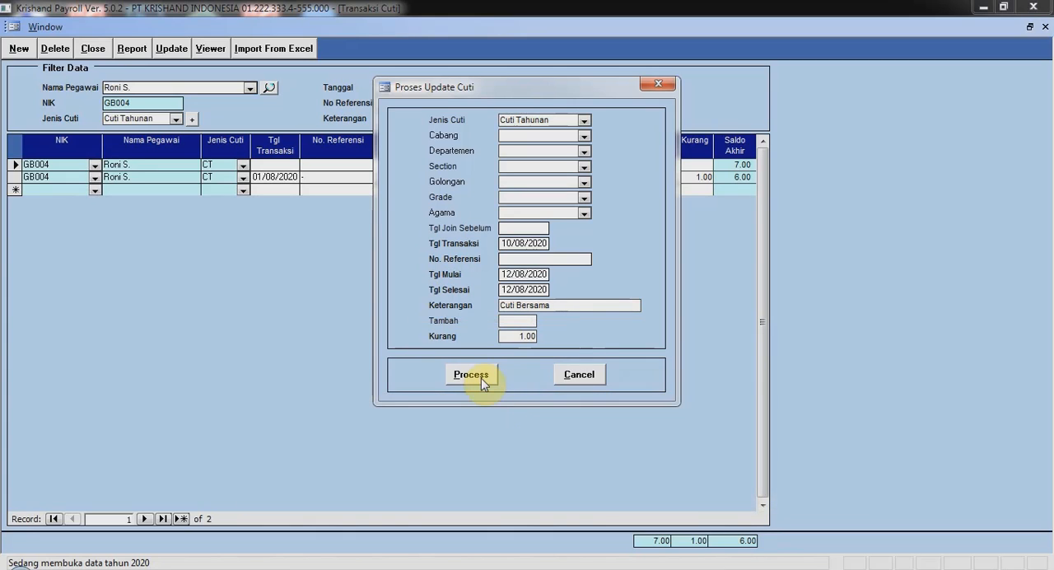
pyautogui.click(481, 378)
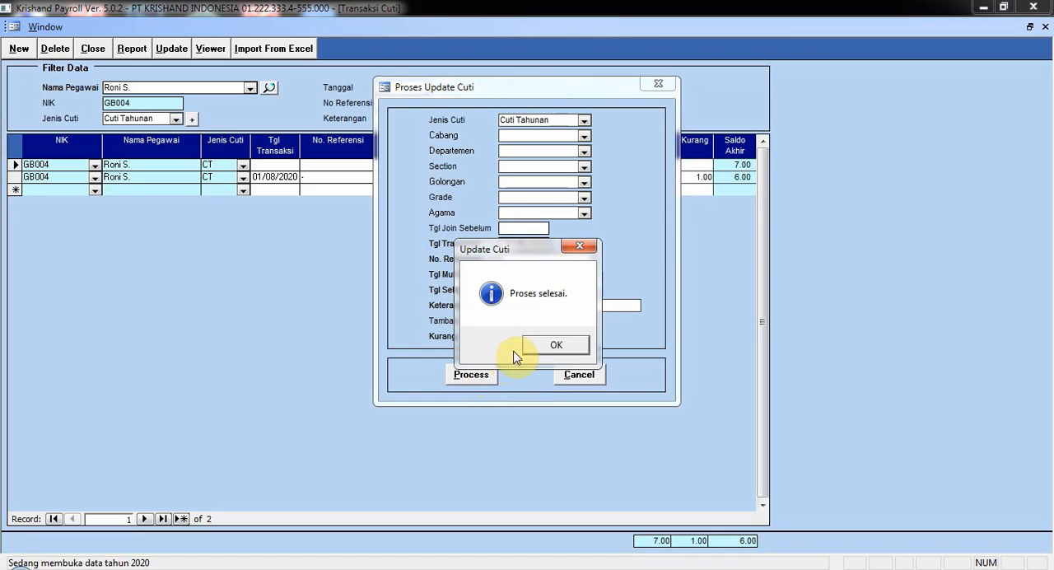
pyautogui.click(541, 350)
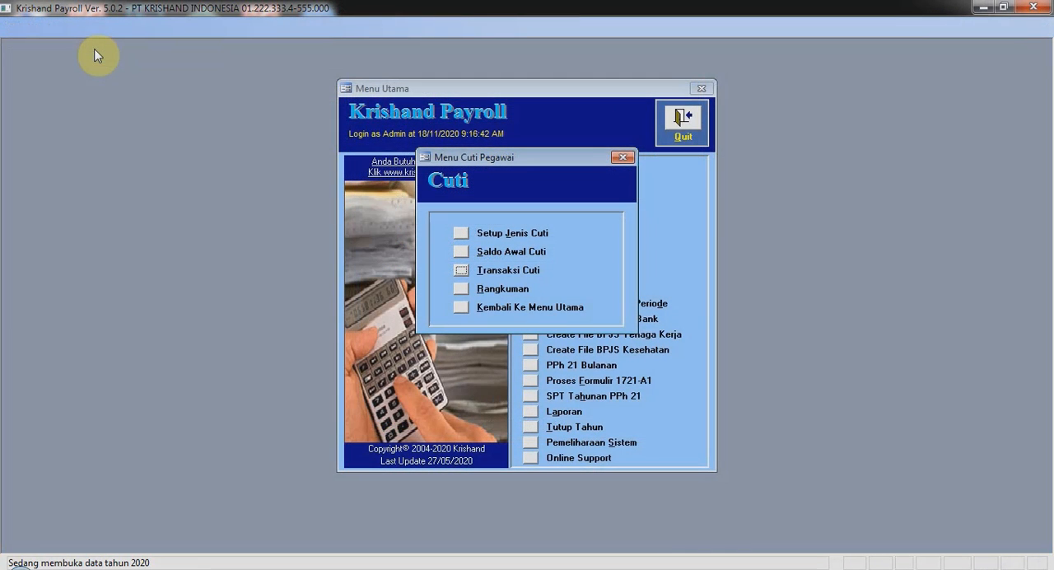
# Open the leave summary (Rangkuman) from the employee leave menu.
pyautogui.click(461, 289)
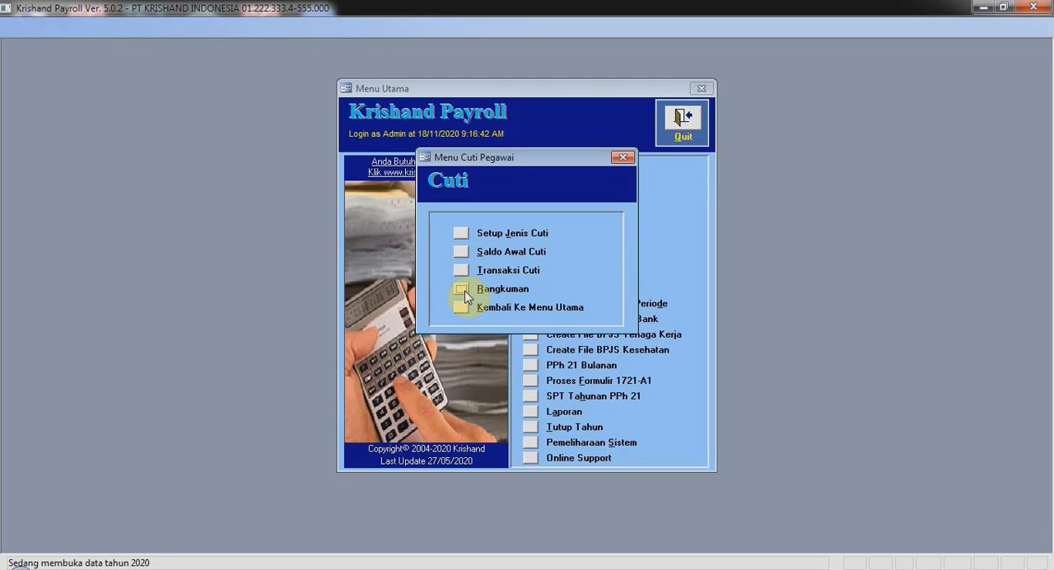